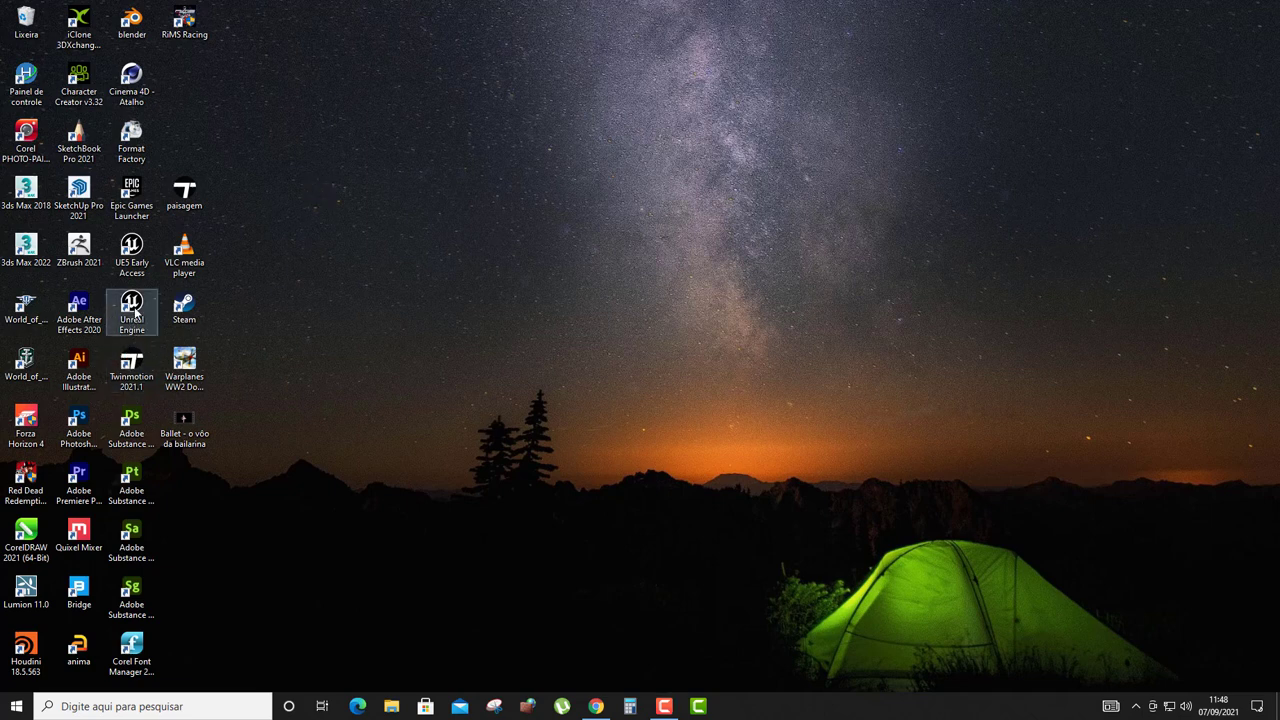
# Launch Unreal Engine 5 and create a Third Person template project named Praia.
pyautogui.doubleClick(140, 255)
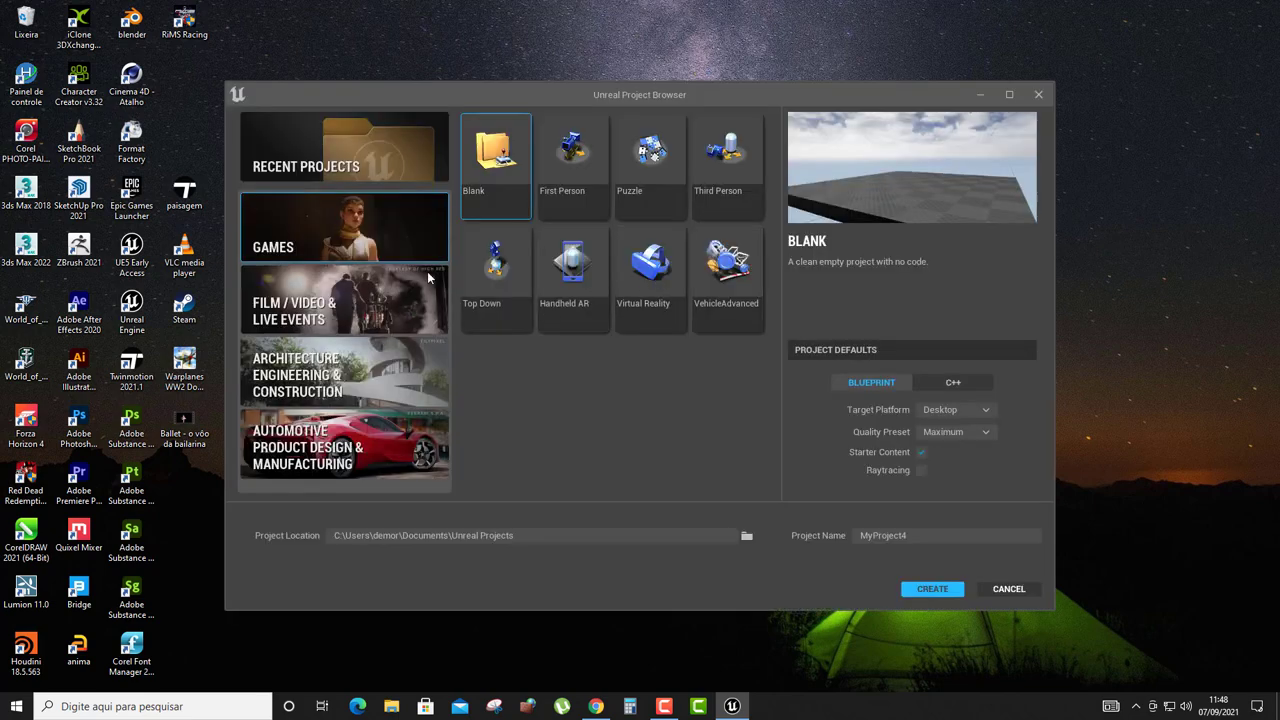
pyautogui.click(712, 175)
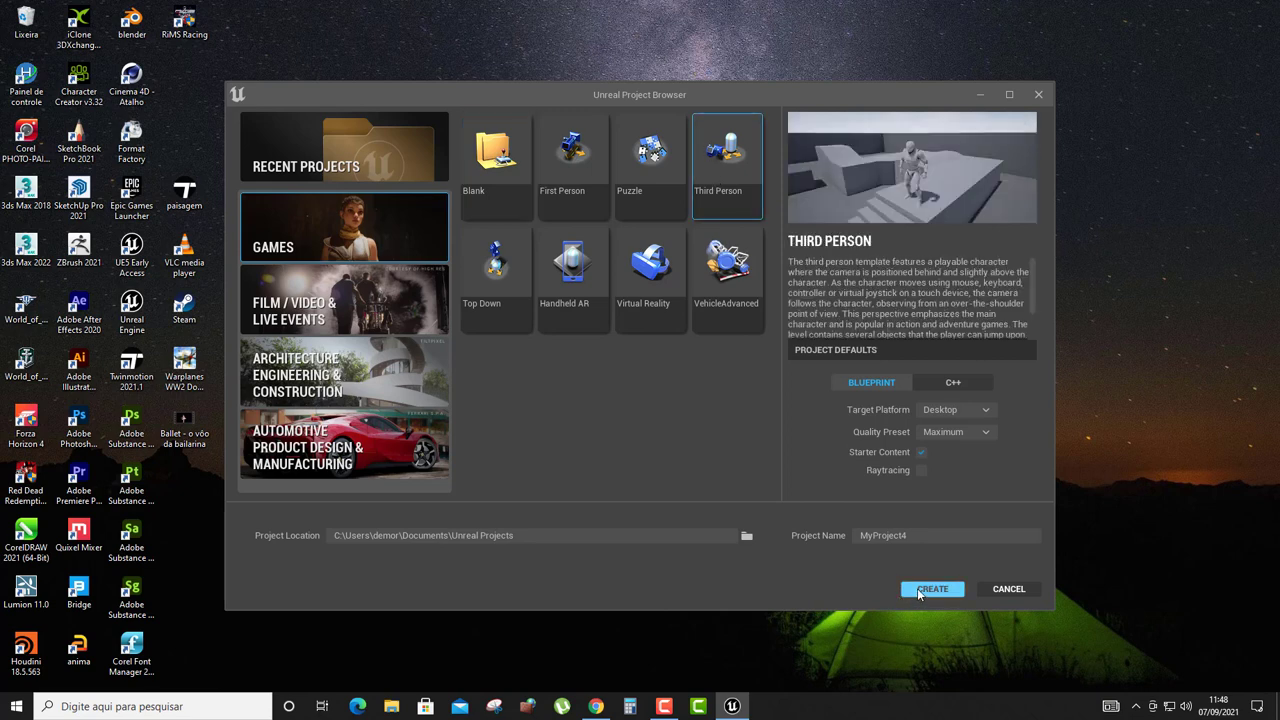
pyautogui.click(919, 537)
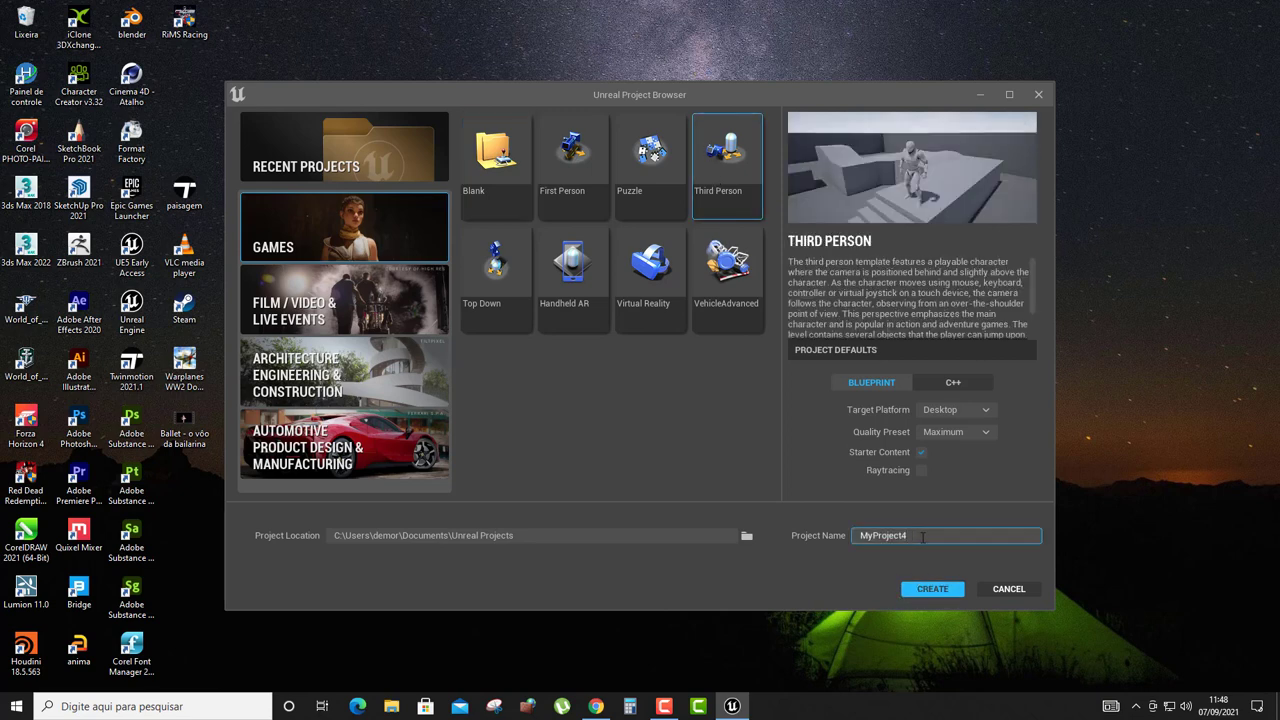
pyautogui.press('BackSpace')
pyautogui.press('BackSpace')
pyautogui.press('BackSpace')
pyautogui.press('BackSpace')
pyautogui.press('BackSpace')
pyautogui.press('BackSpace')
pyautogui.press('BackSpace')
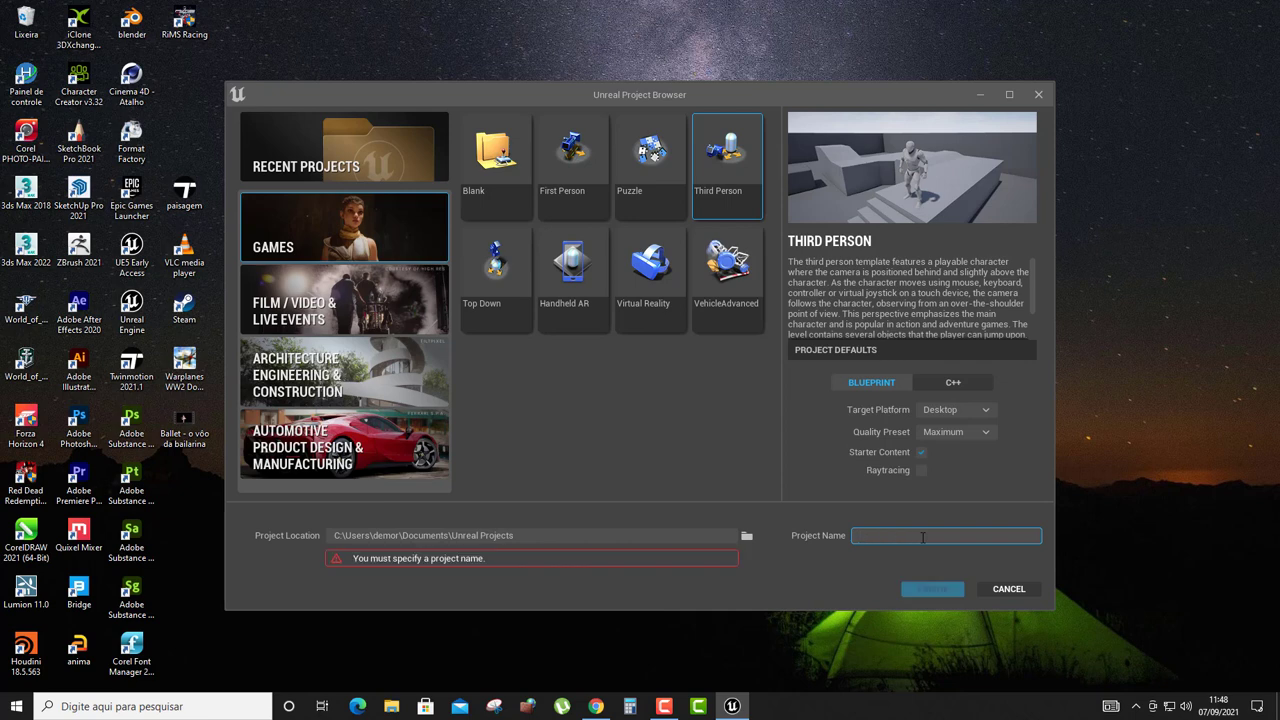
pyautogui.write('Praia')
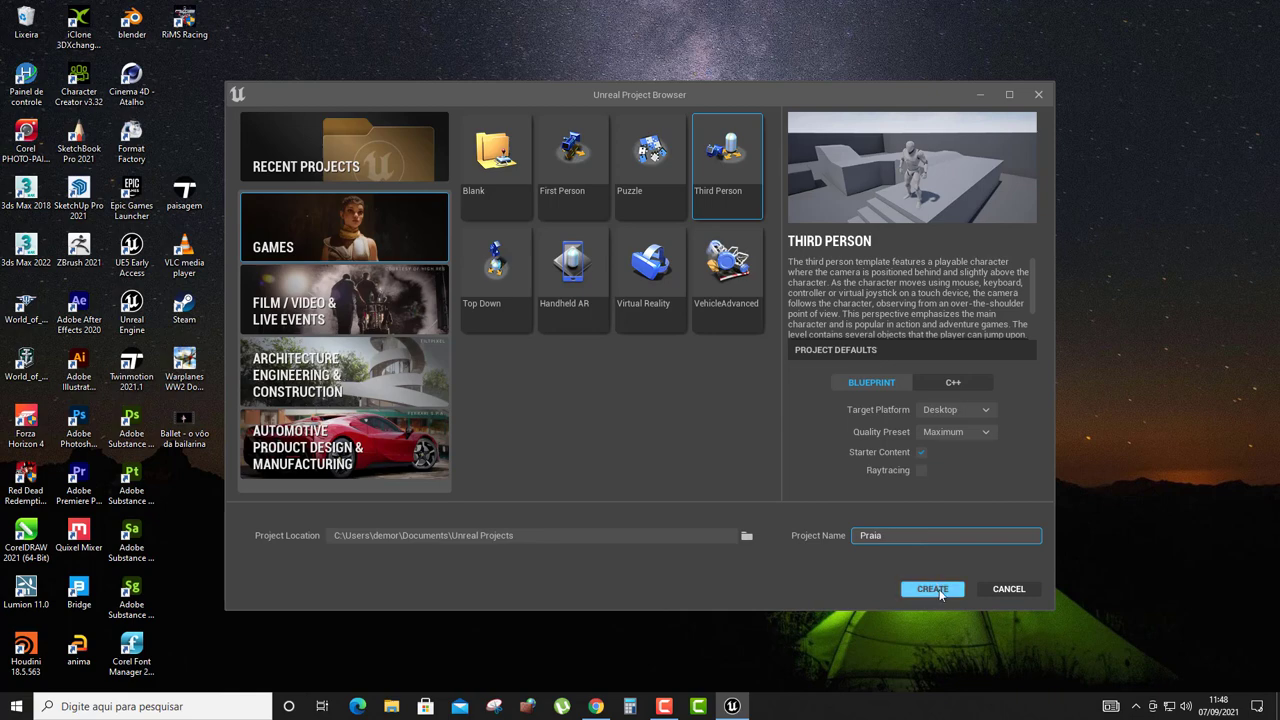
pyautogui.click(938, 590)
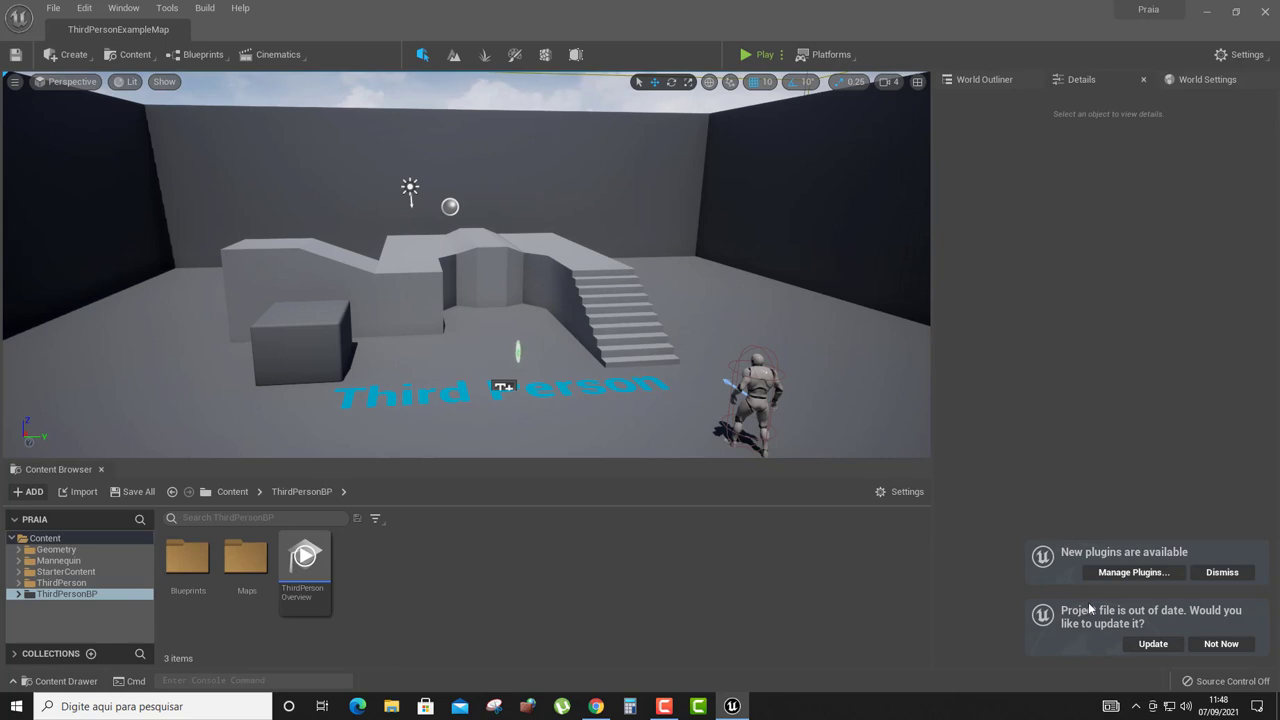
# Update the project file, dismiss the plugins notice, and start a new Time of Day level.
pyautogui.click(1150, 644)
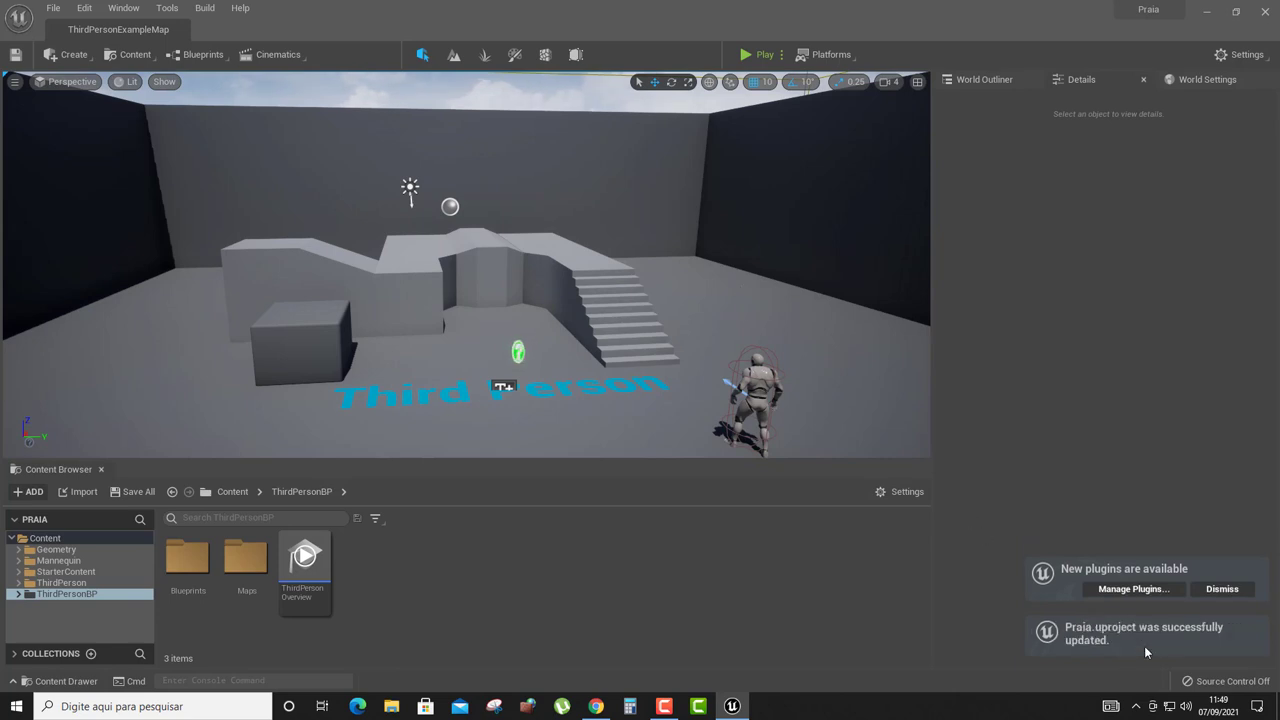
pyautogui.click(1221, 589)
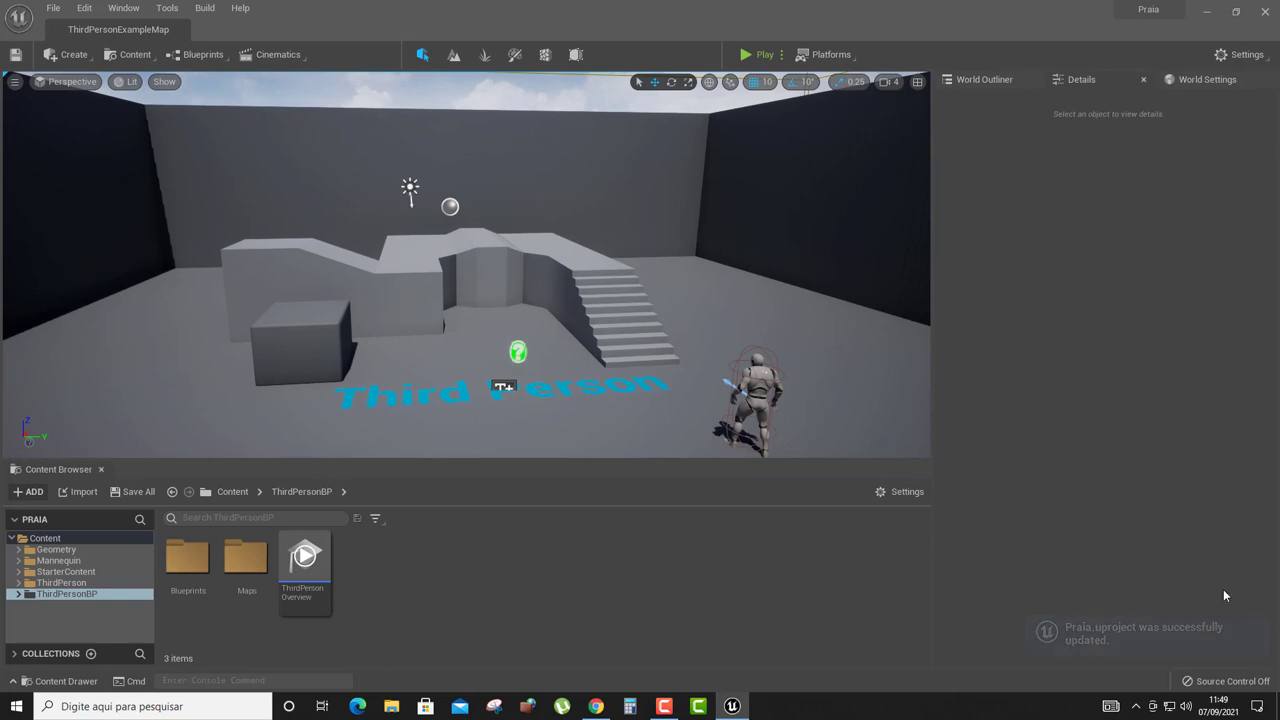
pyautogui.click(55, 11)
pyautogui.click(90, 45)
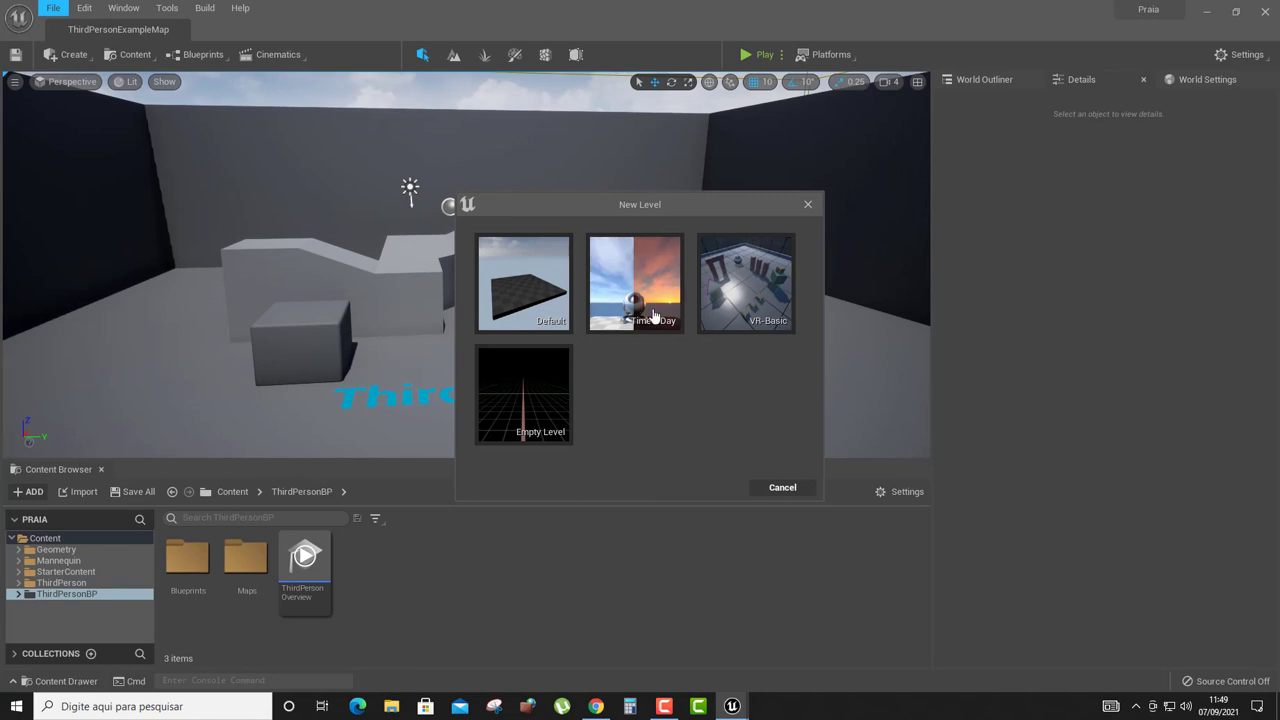
pyautogui.click(645, 308)
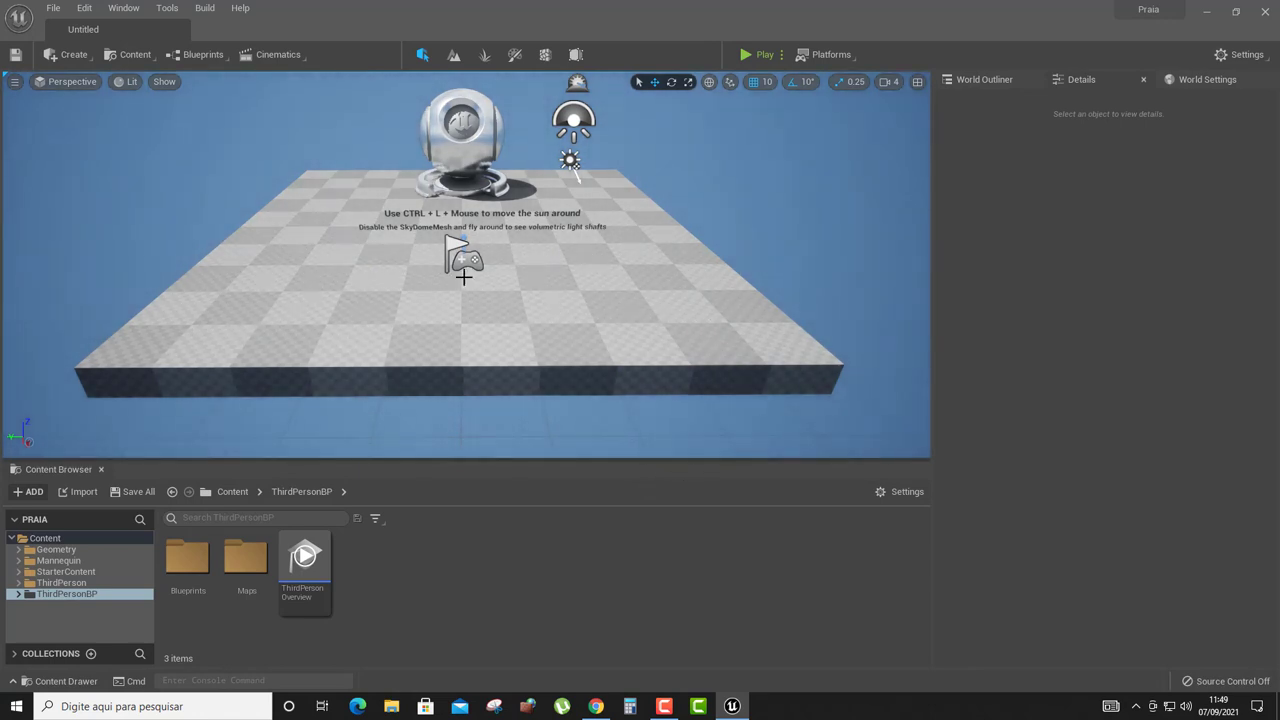
# Delete the checkered floor, chrome sphere and player start from the level.
pyautogui.click(526, 306)
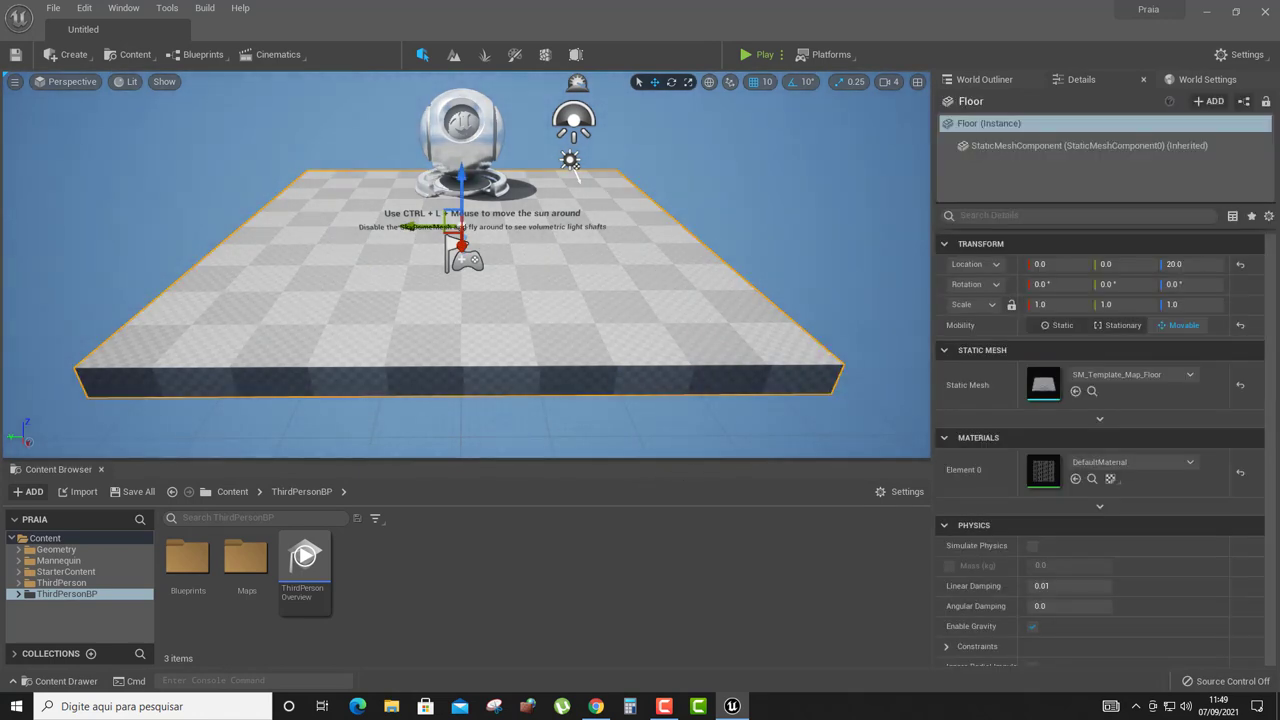
pyautogui.press('Delete')
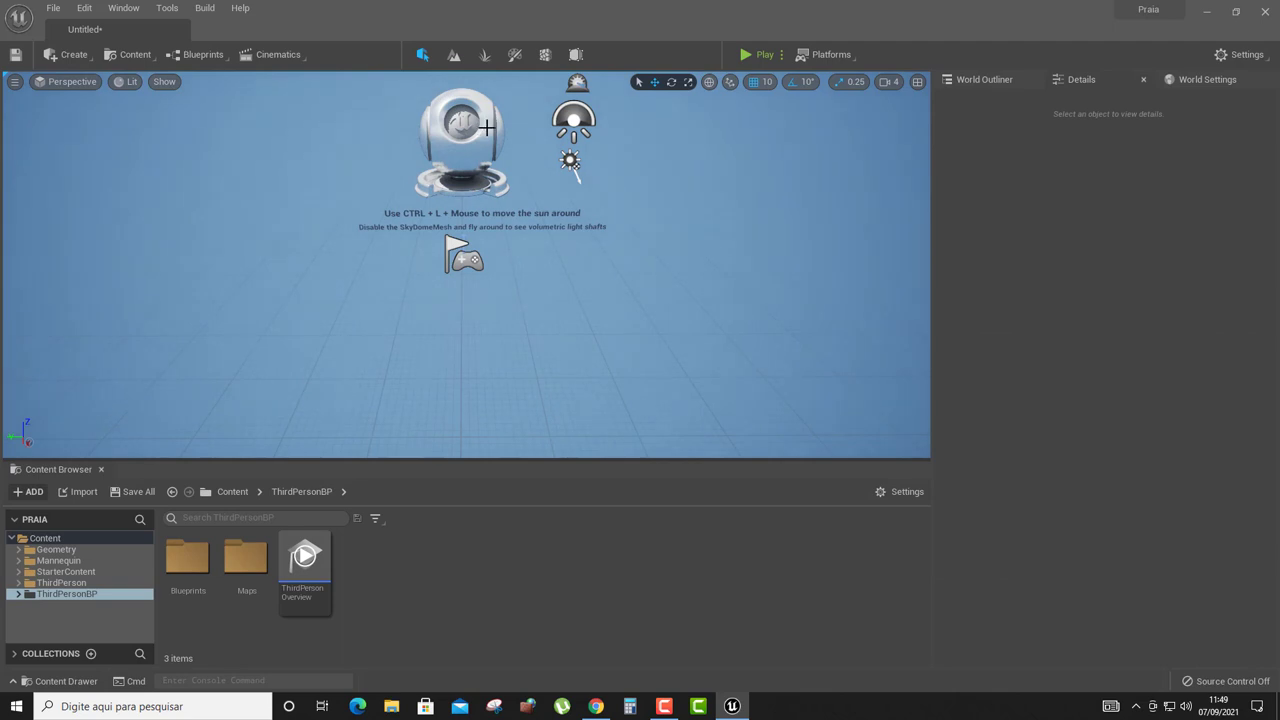
pyautogui.click(485, 128)
pyautogui.press('Delete')
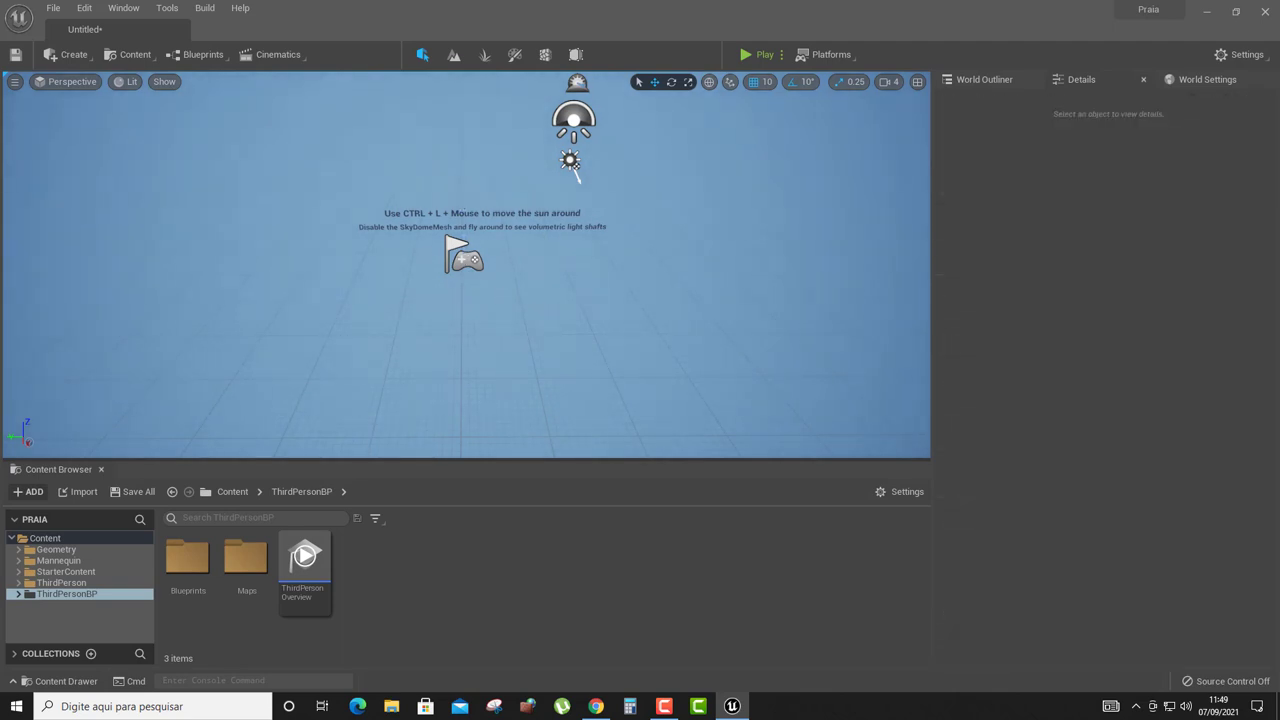
pyautogui.click(465, 258)
pyautogui.press('Delete')
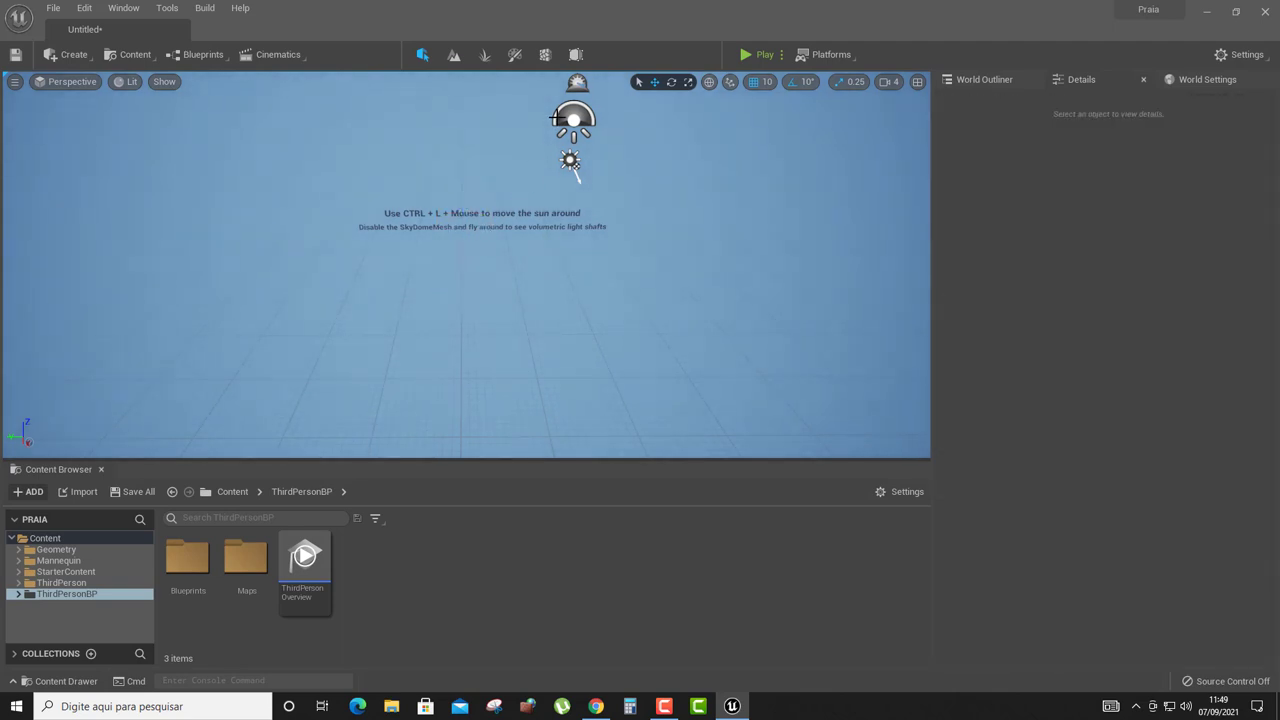
# Delete TextRenderActor and TextRenderActor2 via the World Outliner.
pyautogui.click(566, 120)
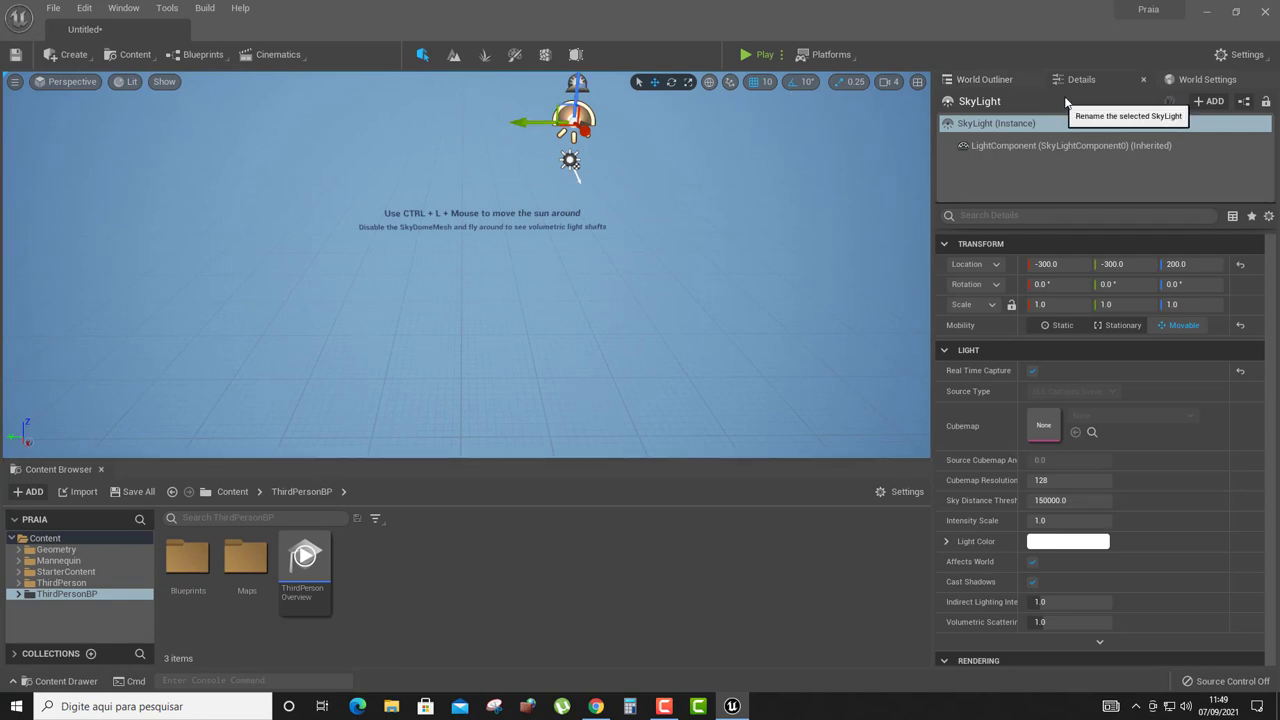
pyautogui.click(984, 80)
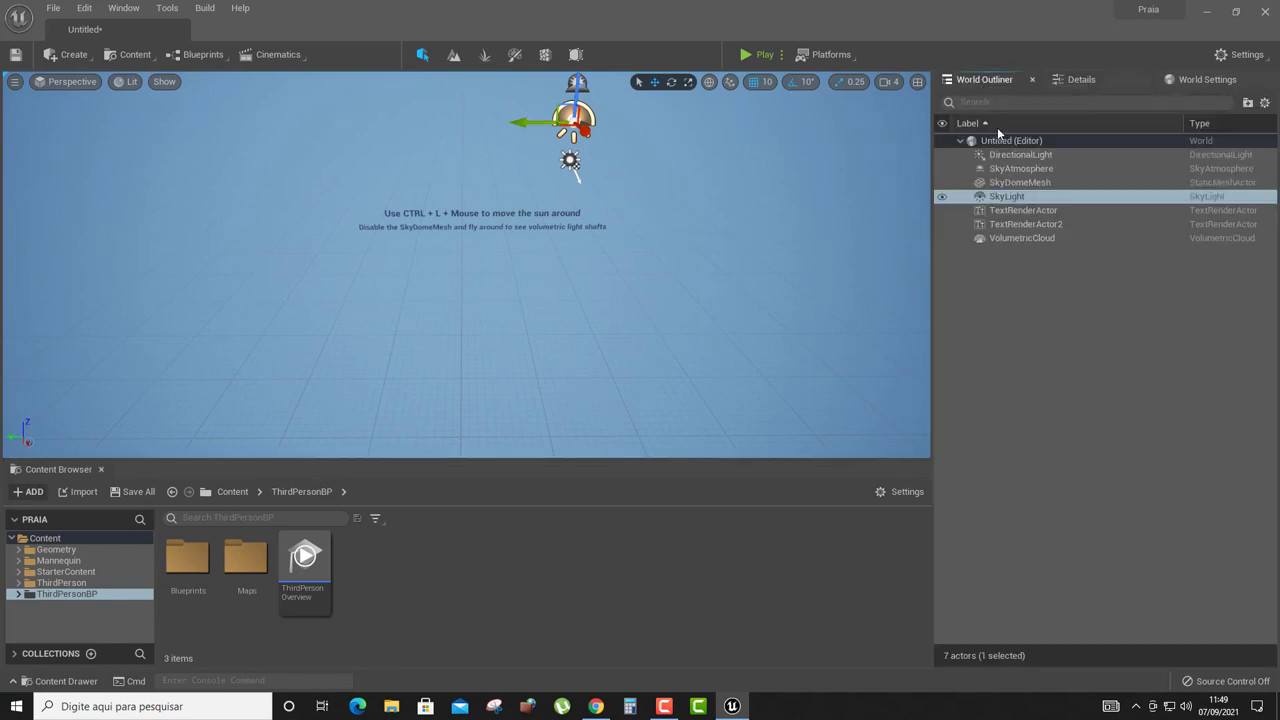
pyautogui.click(1044, 216)
pyautogui.press('Delete')
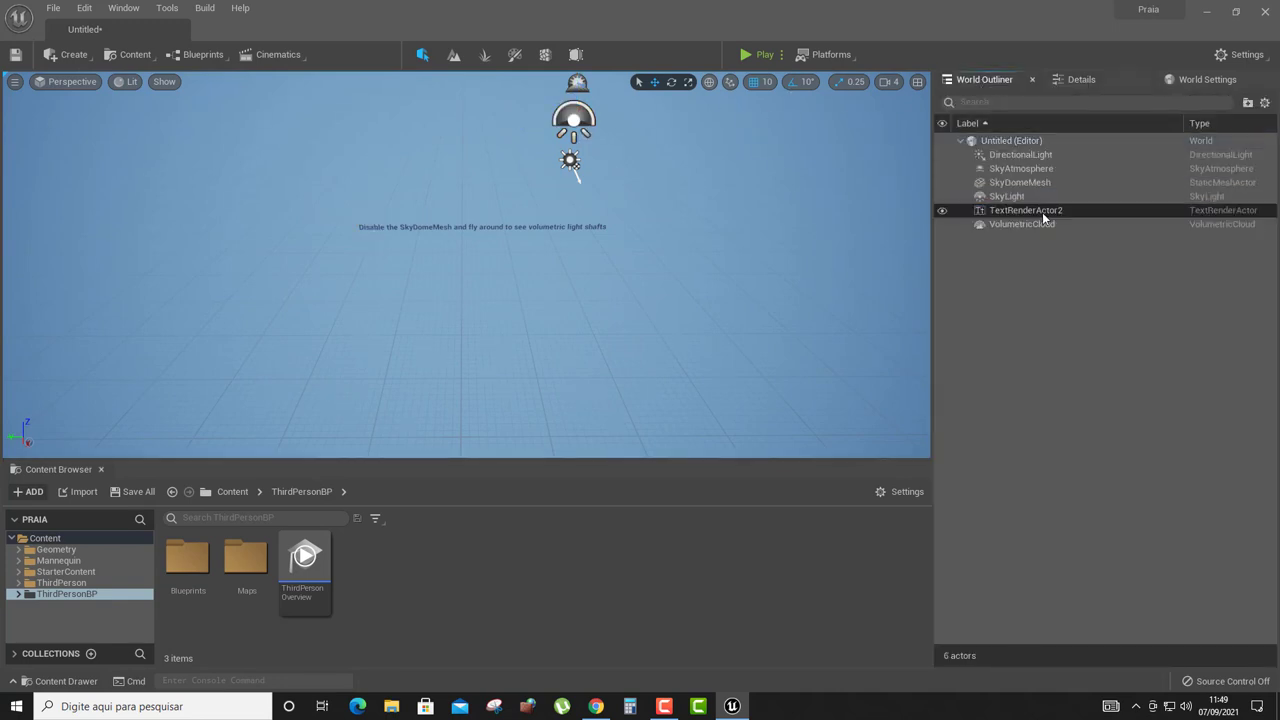
pyautogui.click(1038, 212)
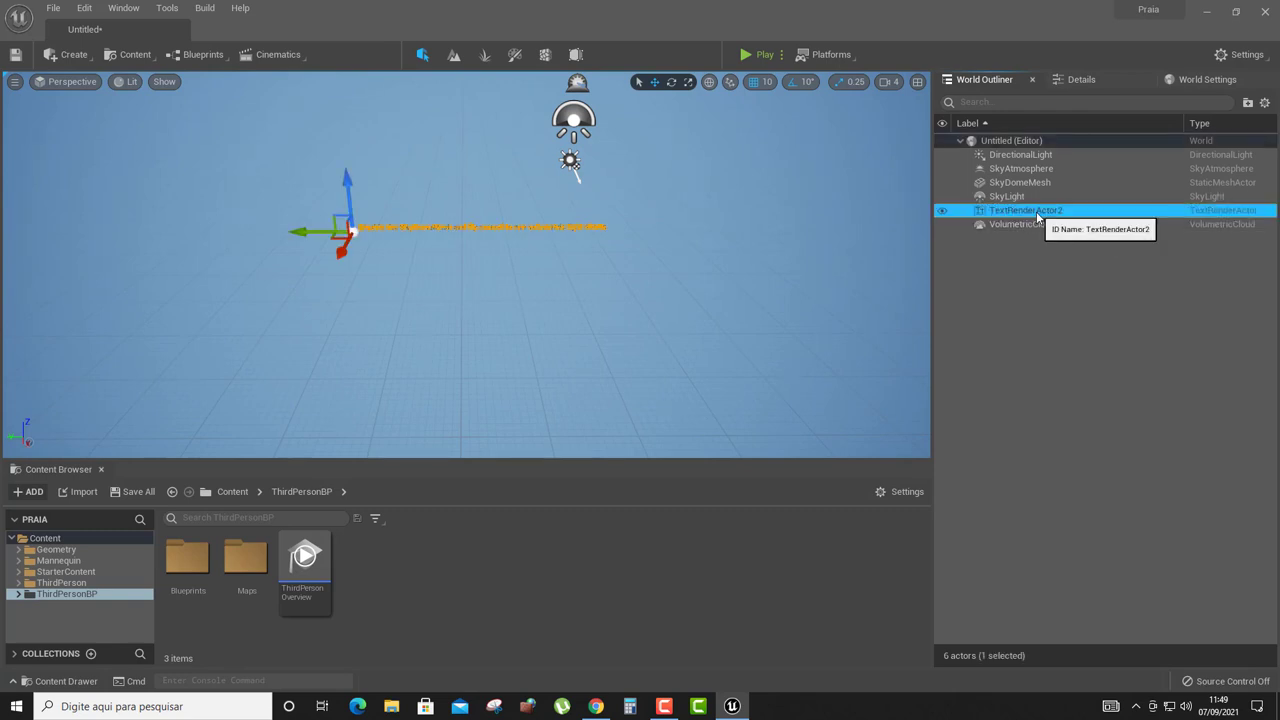
pyautogui.press('Delete')
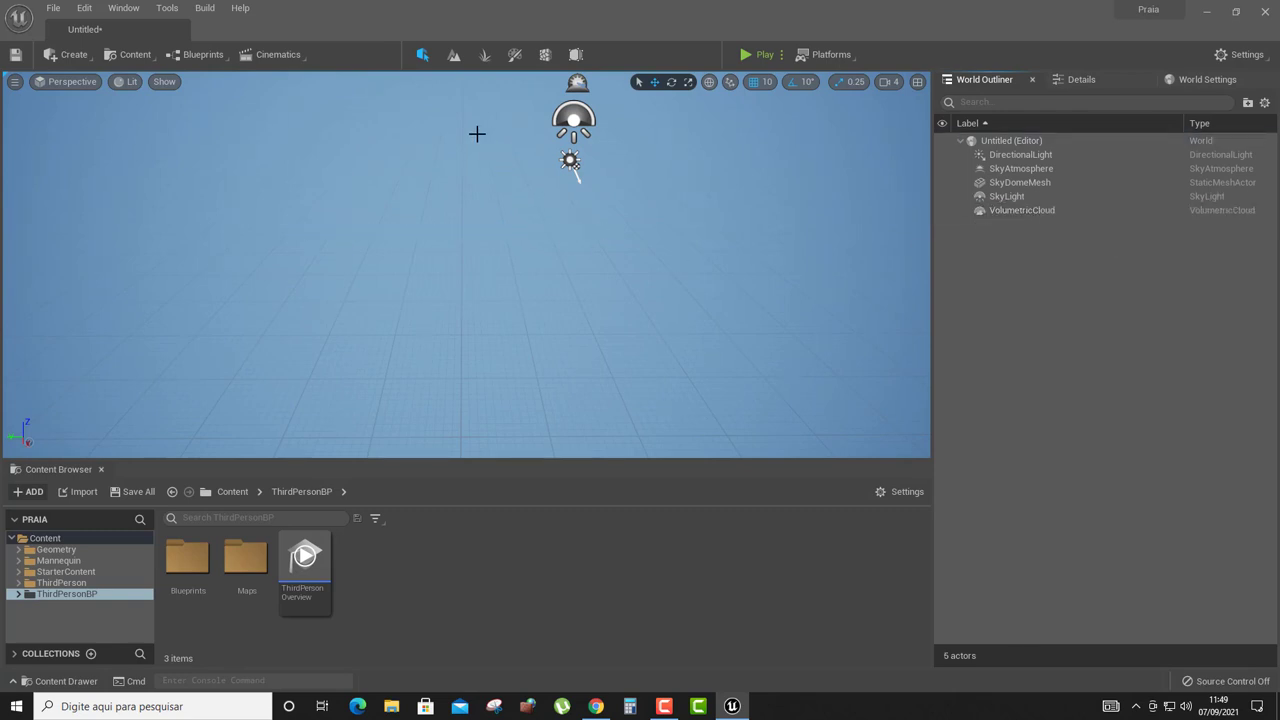
# Create an 8×8-component landscape with Edit Layers enabled and 15x15-quad sections.
pyautogui.hotkey('shift', '2')
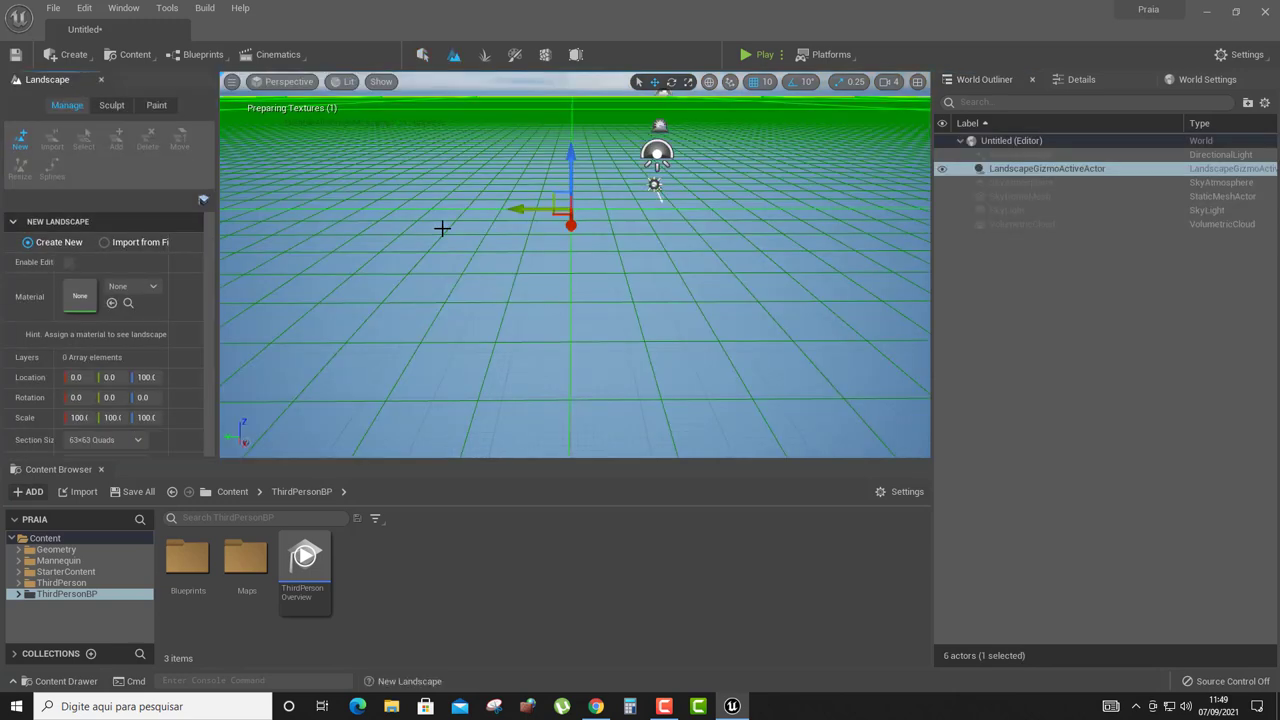
pyautogui.click(68, 264)
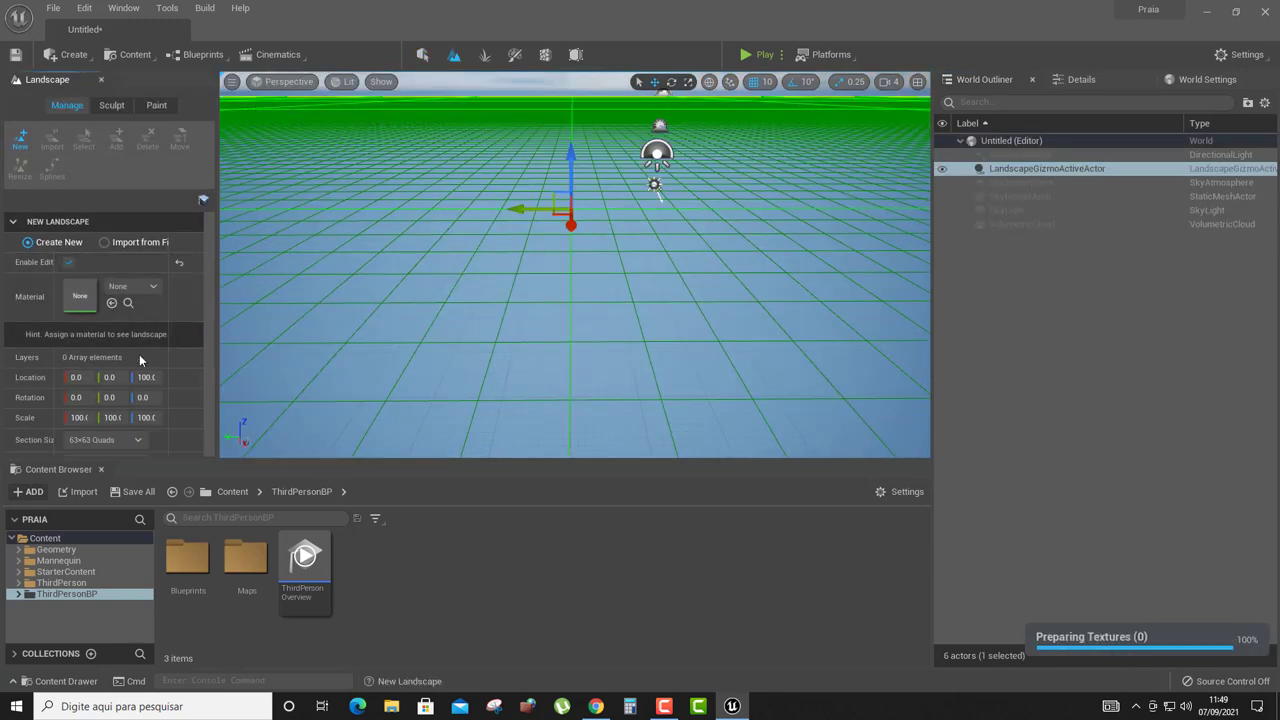
pyautogui.scroll(-2, 148, 420)
pyautogui.scroll(-1, 148, 423)
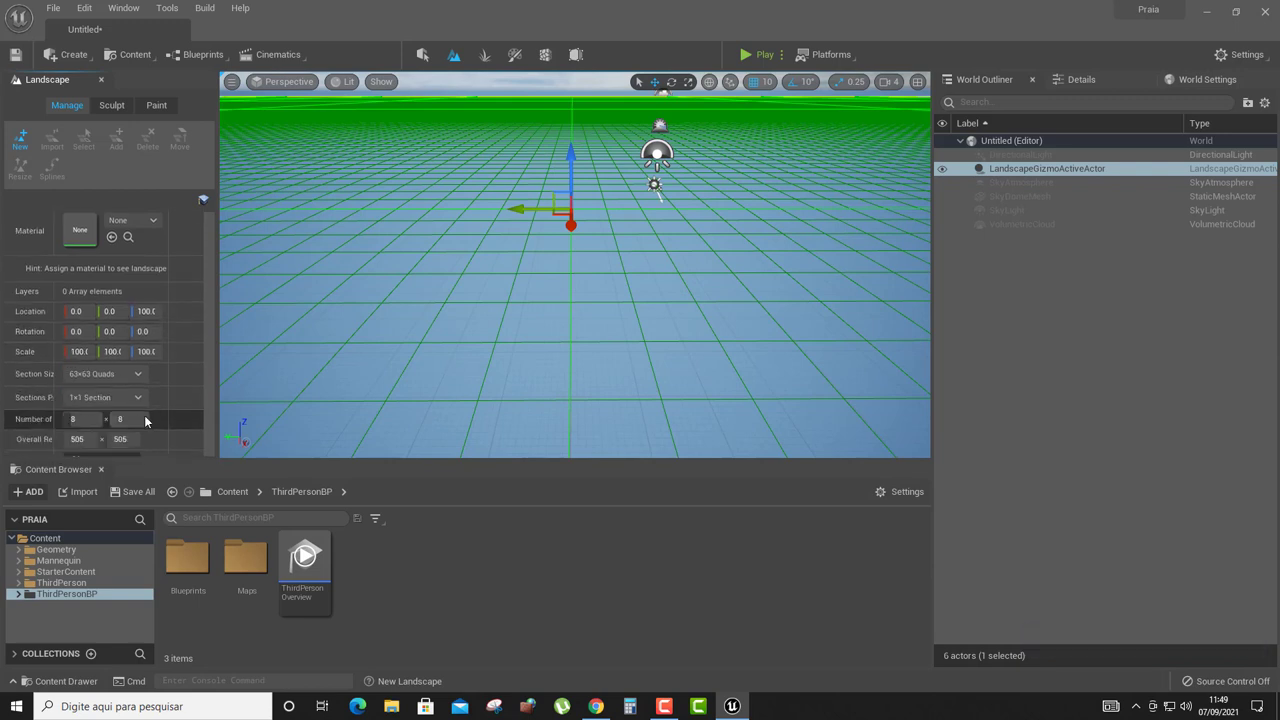
pyautogui.click(137, 375)
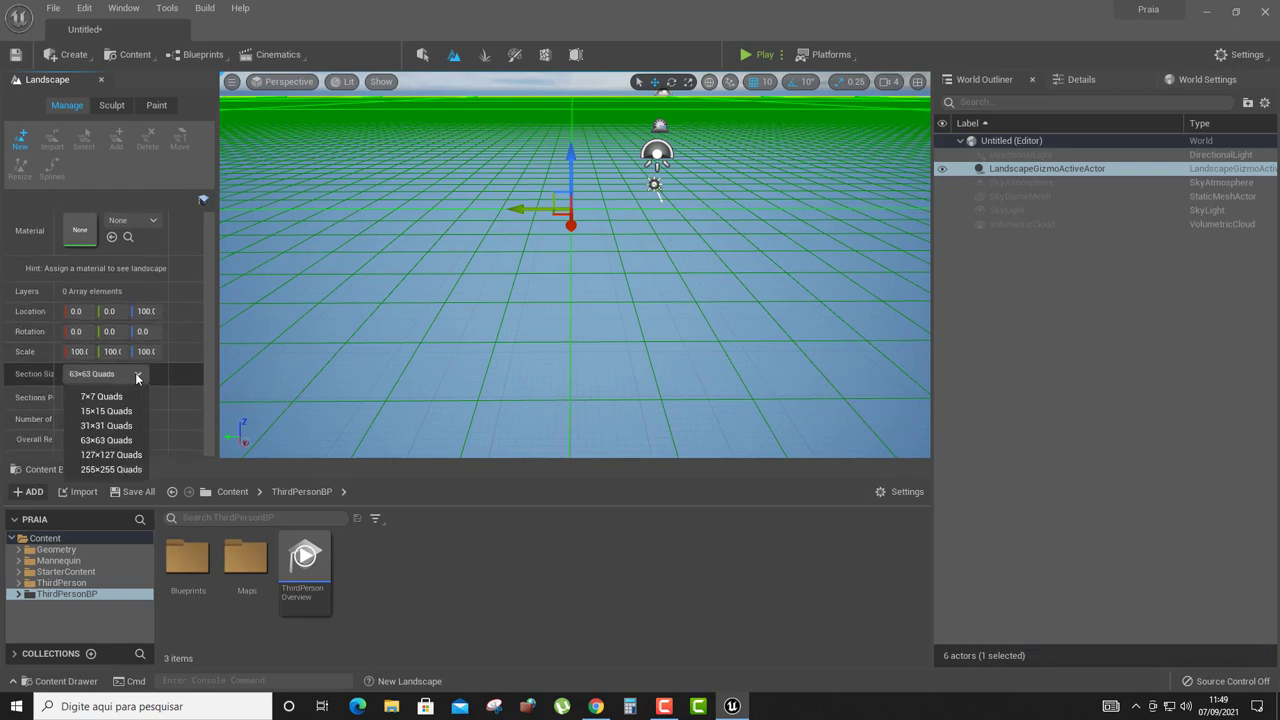
pyautogui.click(125, 411)
pyautogui.scroll(-2, 159, 377)
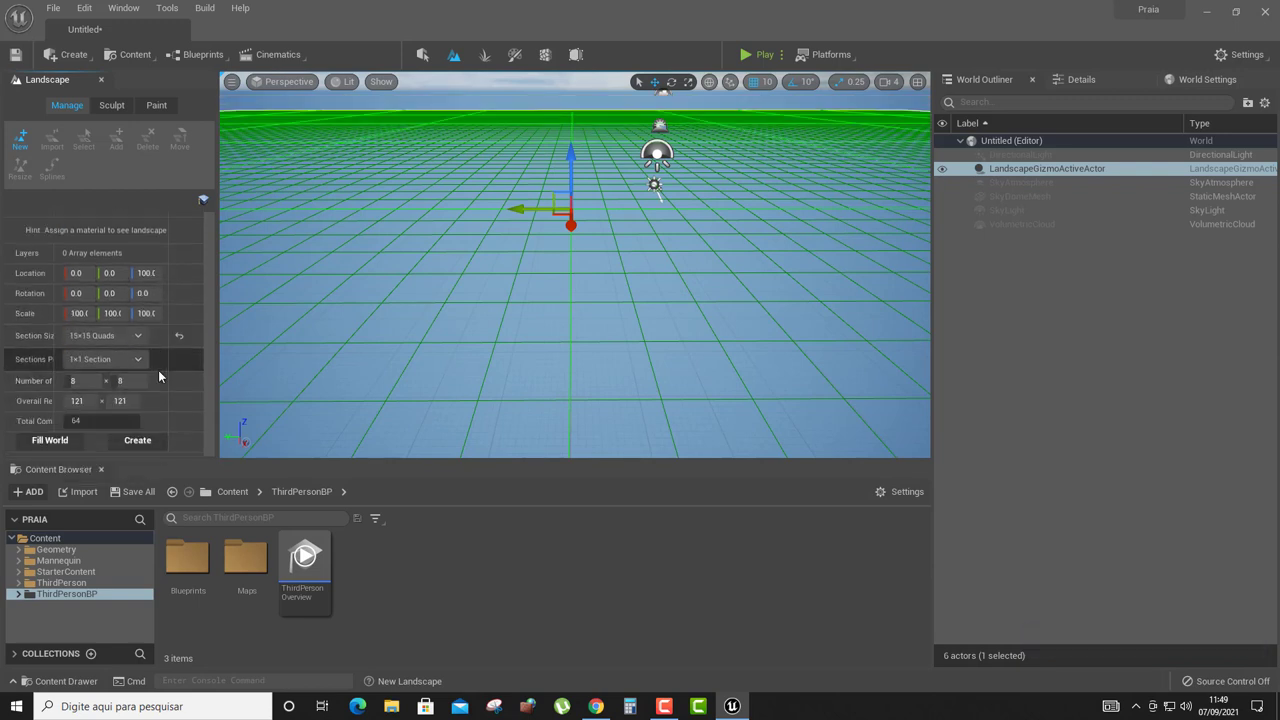
pyautogui.click(131, 441)
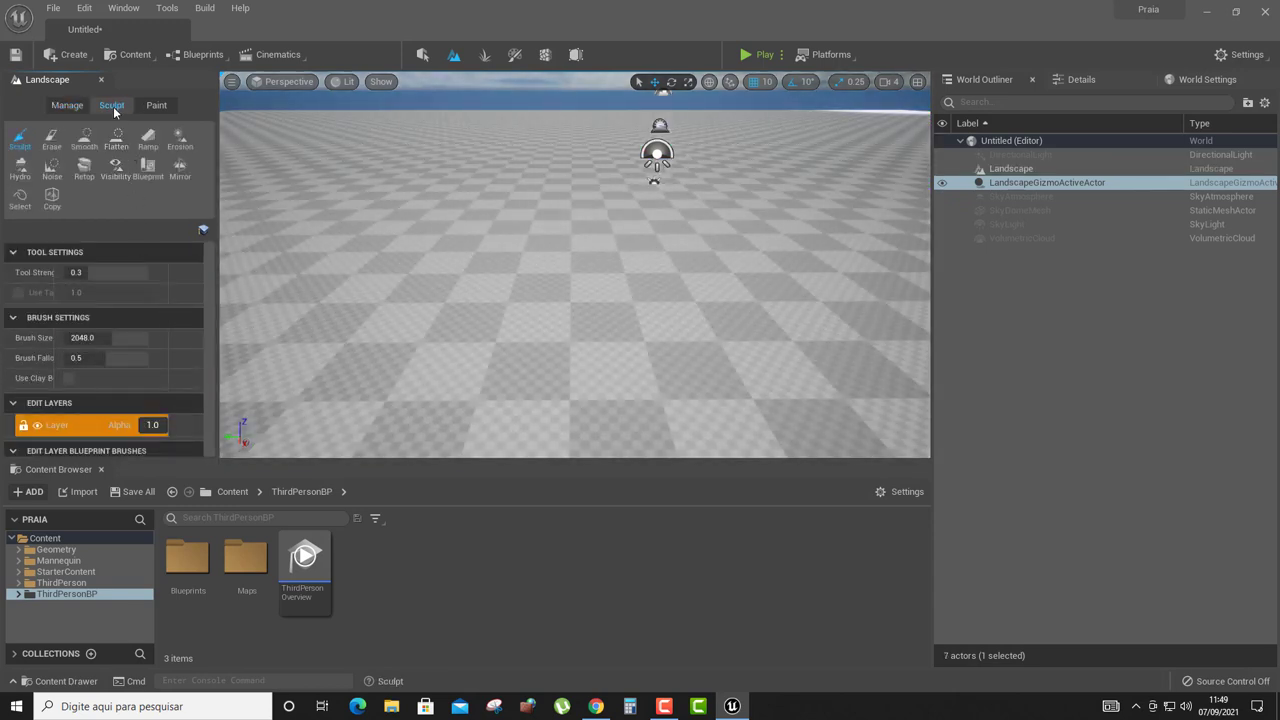
pyautogui.click(155, 62)
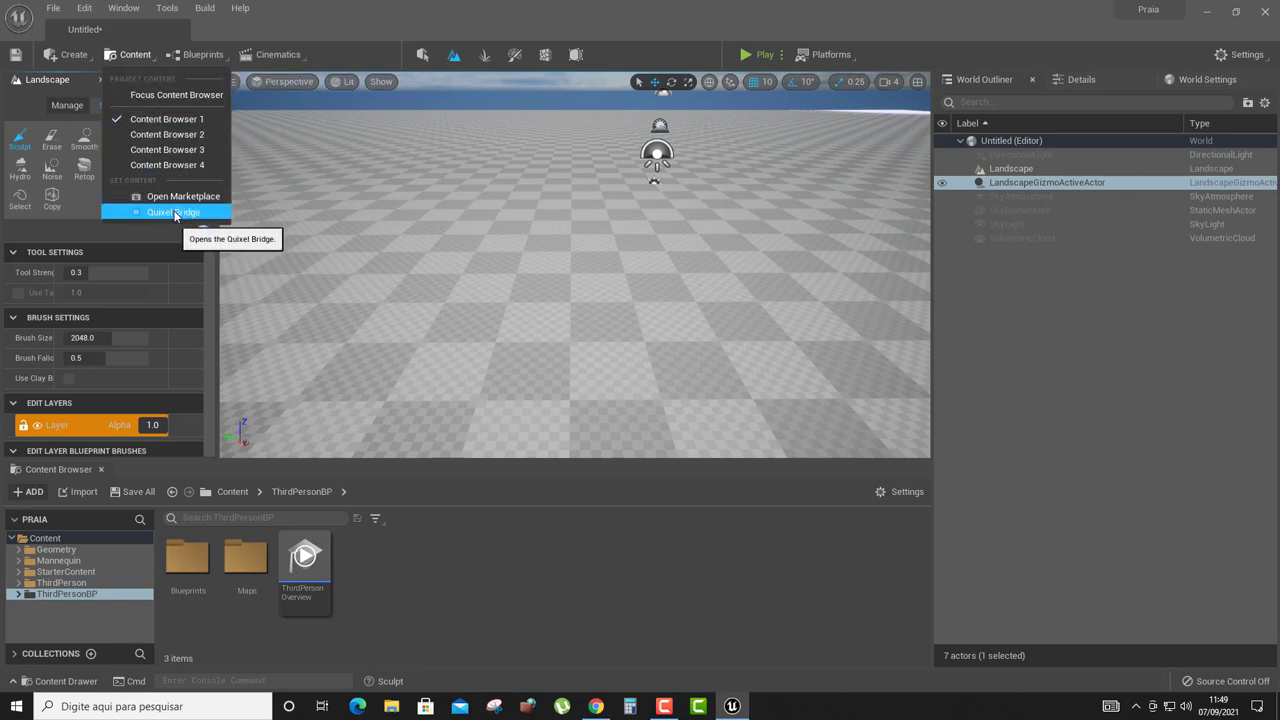
# Open Quixel Bridge and browse Surfaces > Sand to view the Dry Trampled Sand details.
pyautogui.click(175, 213)
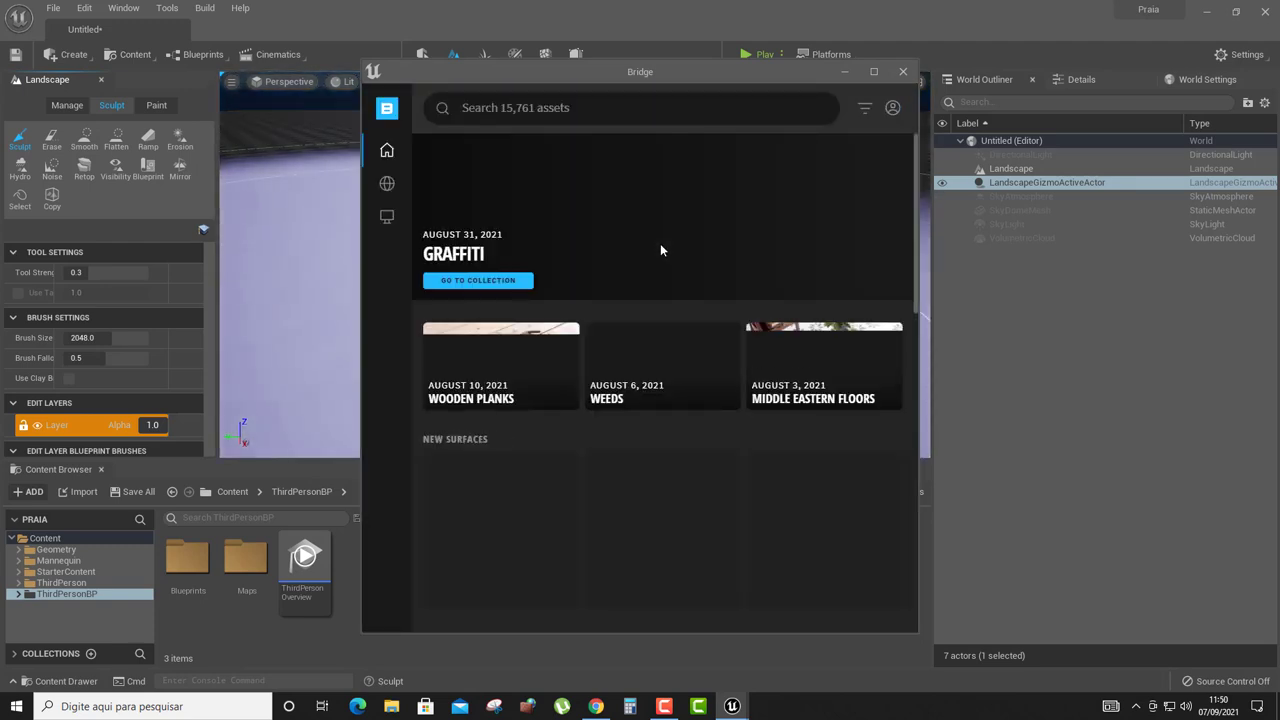
pyautogui.click(893, 110)
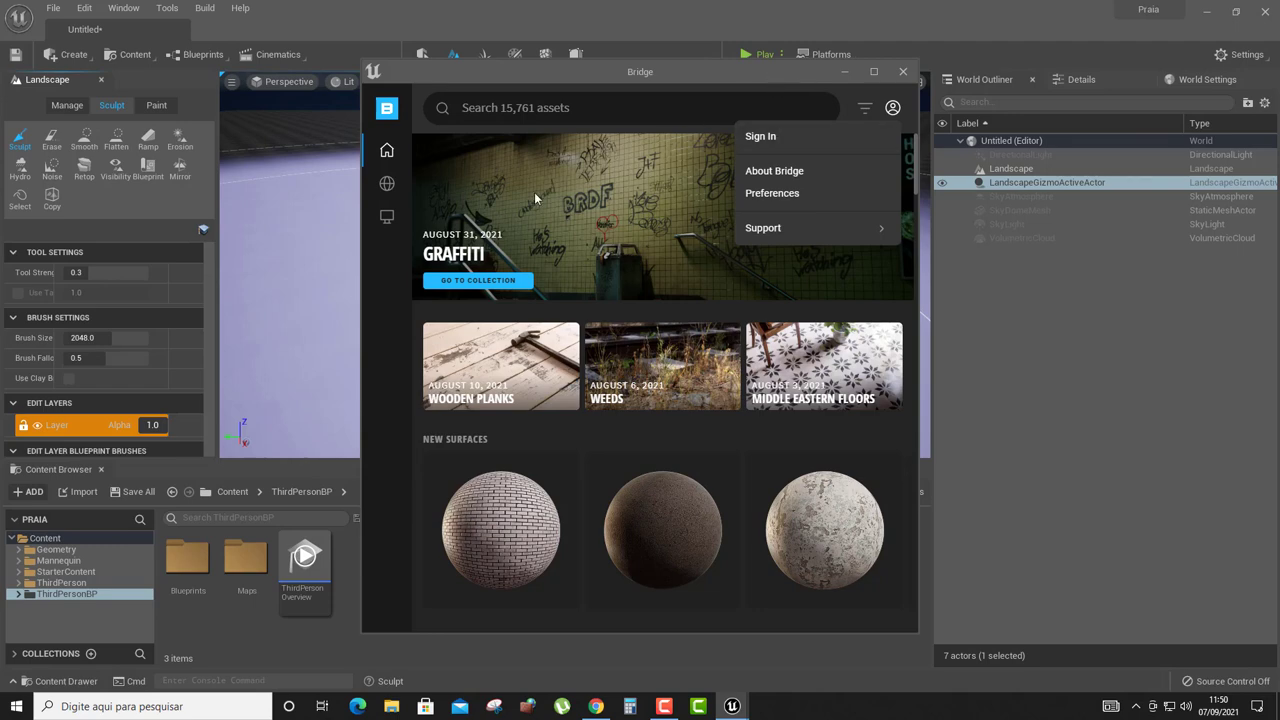
pyautogui.moveTo(390, 220)
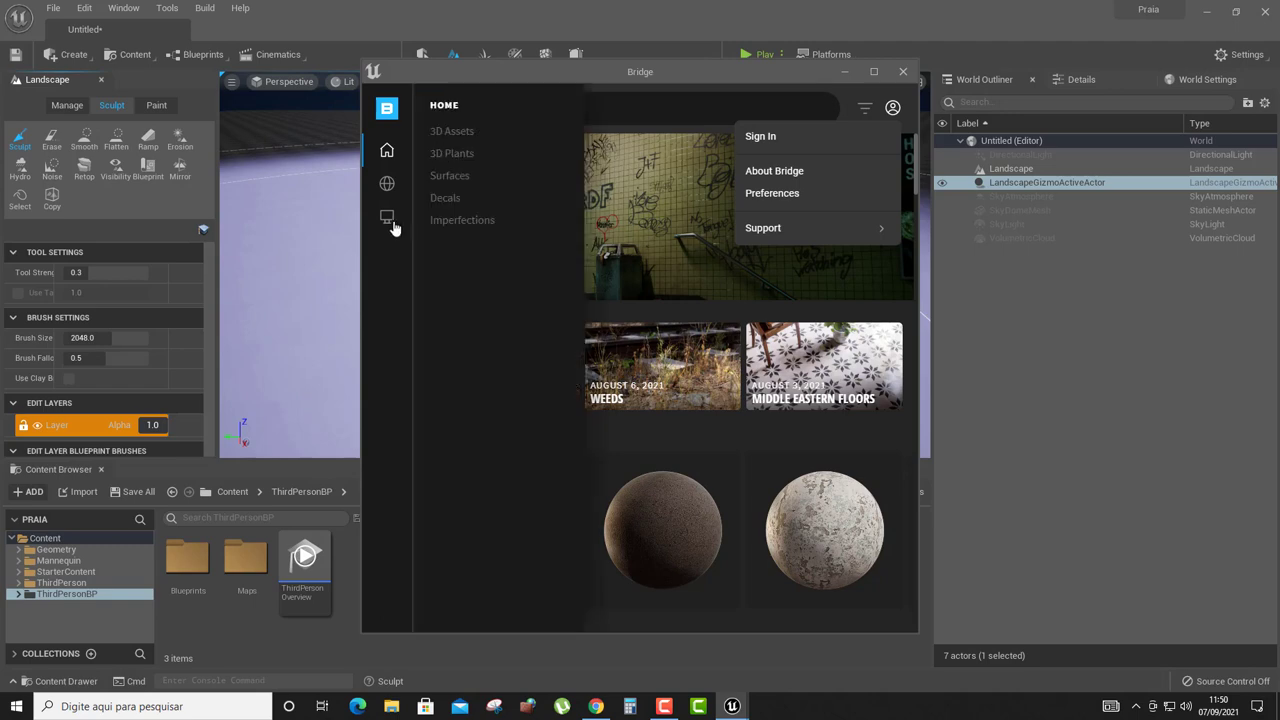
pyautogui.click(464, 177)
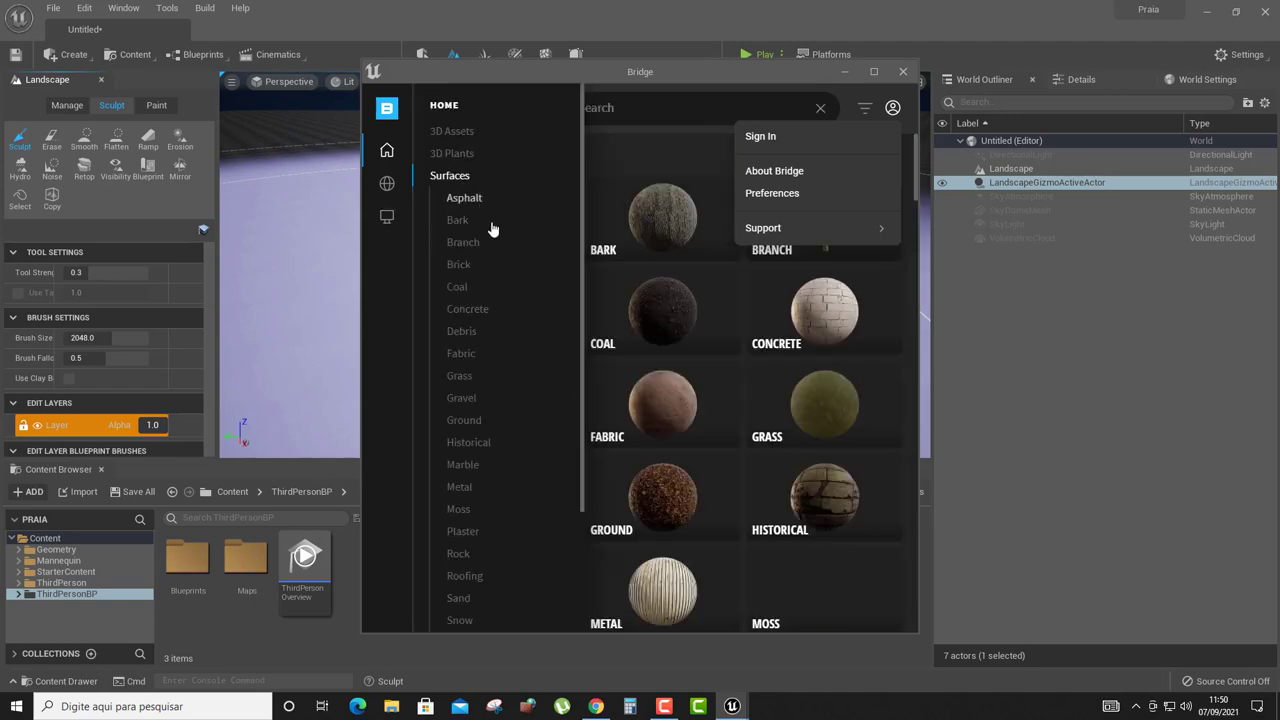
pyautogui.scroll(-3, 479, 450)
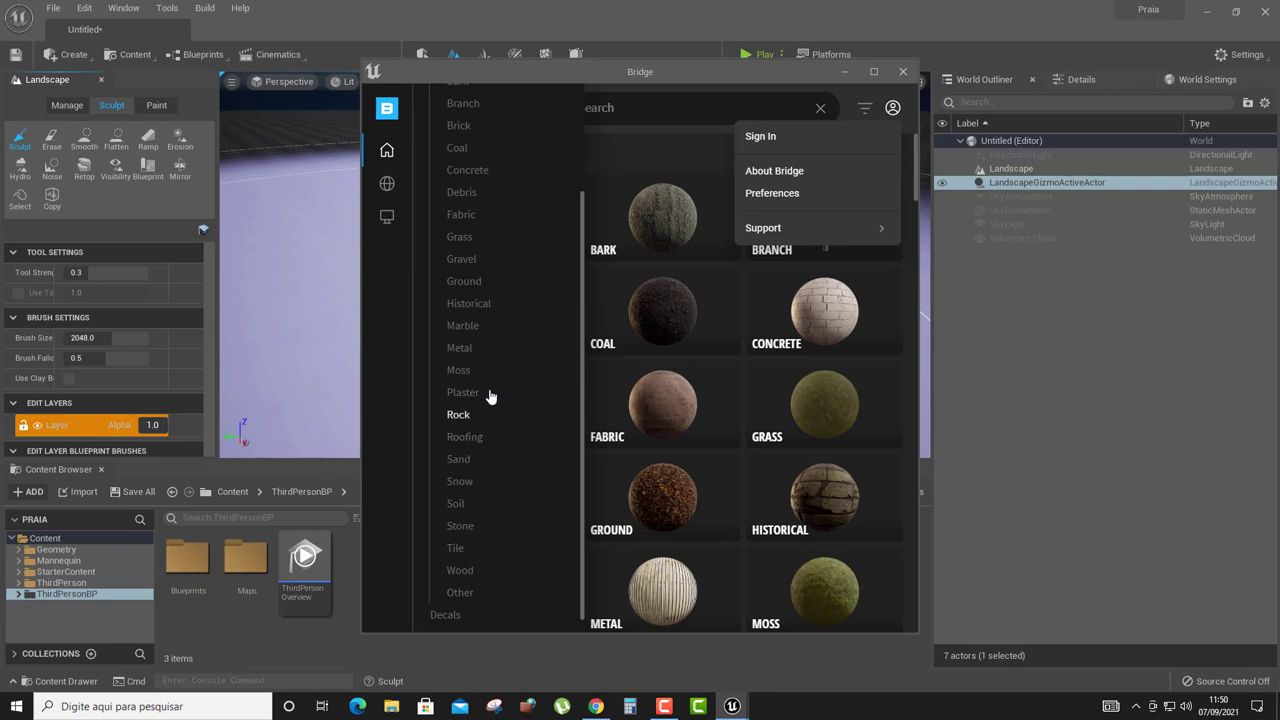
pyautogui.click(474, 459)
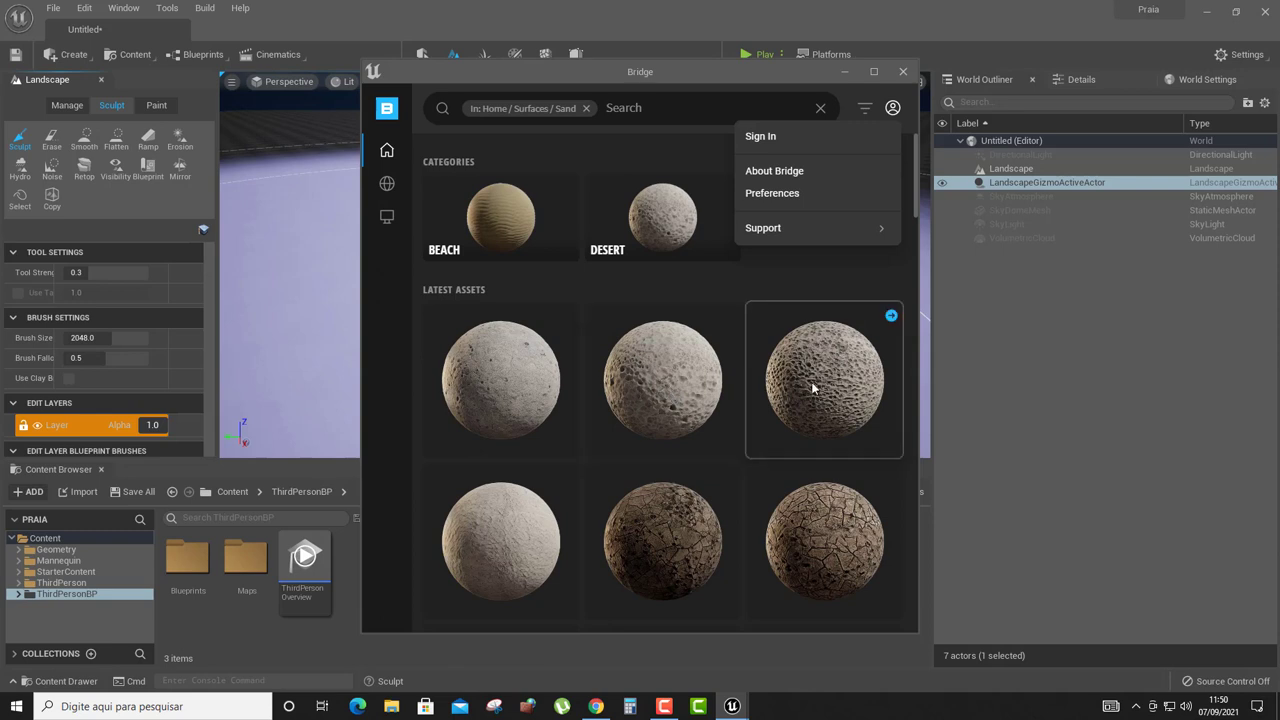
pyautogui.click(681, 387)
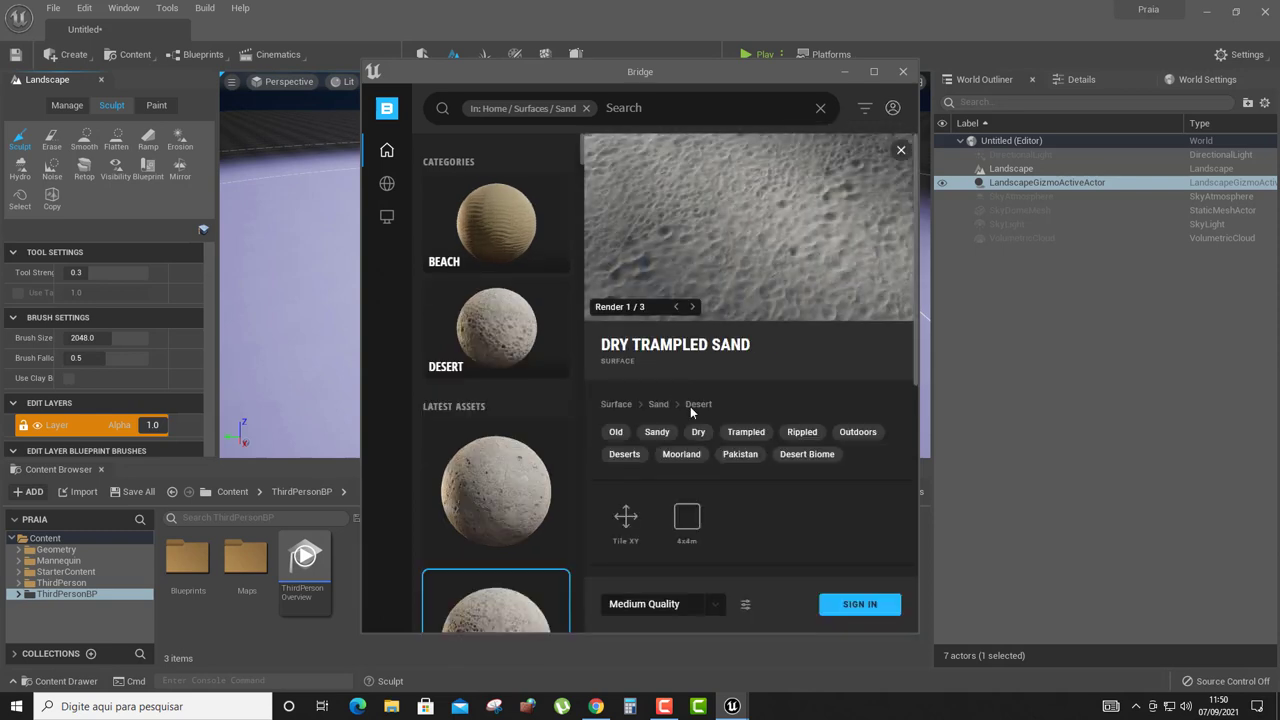
# Sign in with an Epic Games account and add Dry Trampled Sand to the project.
pyautogui.click(858, 605)
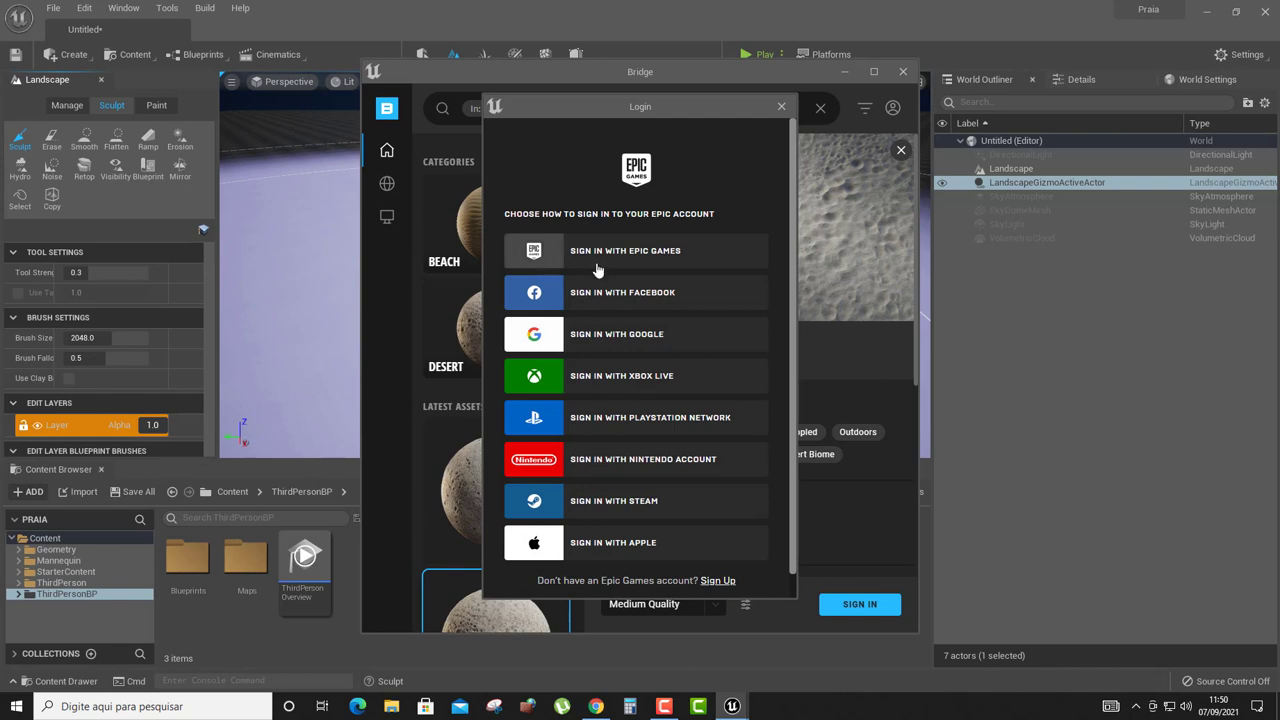
pyautogui.click(603, 258)
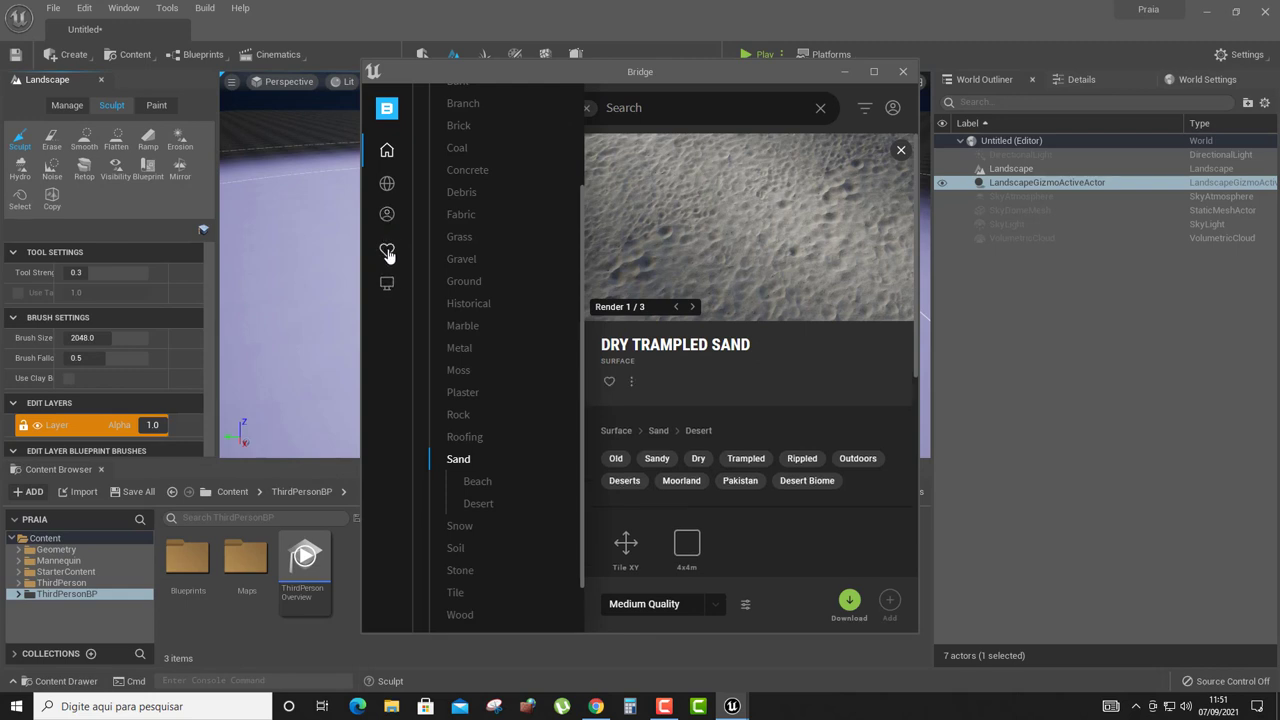
pyautogui.click(386, 286)
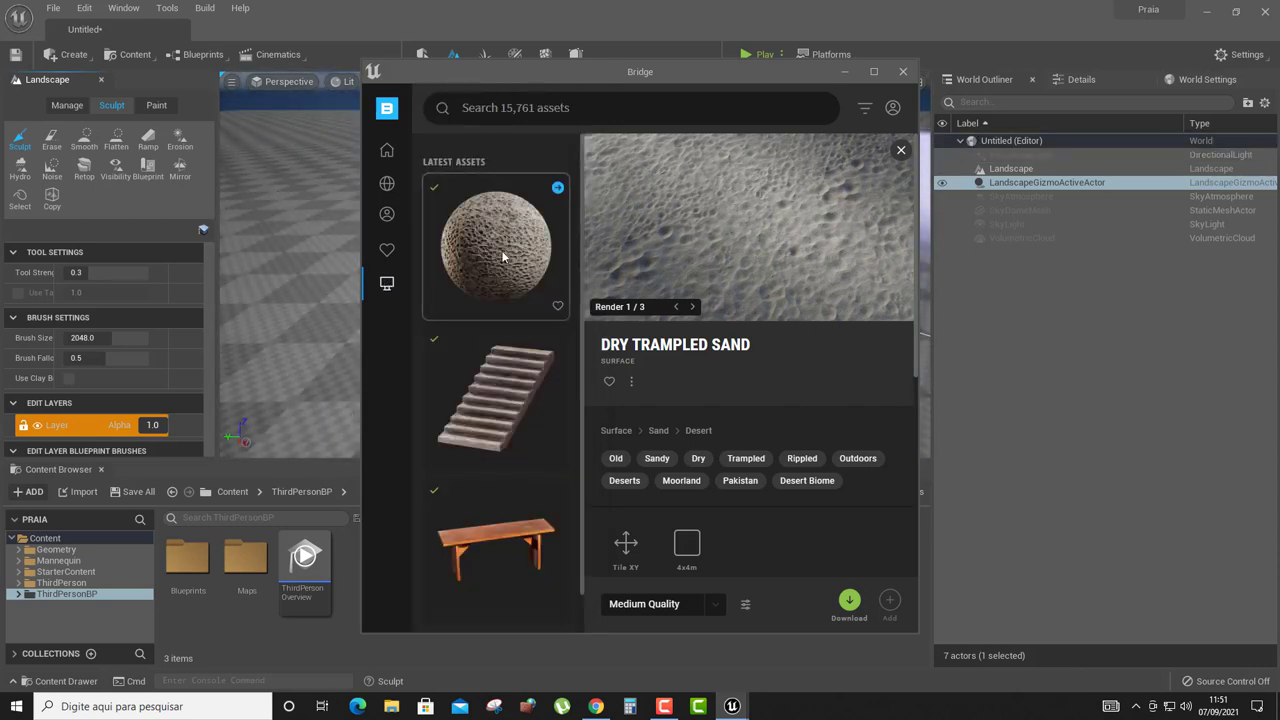
pyautogui.click(503, 258)
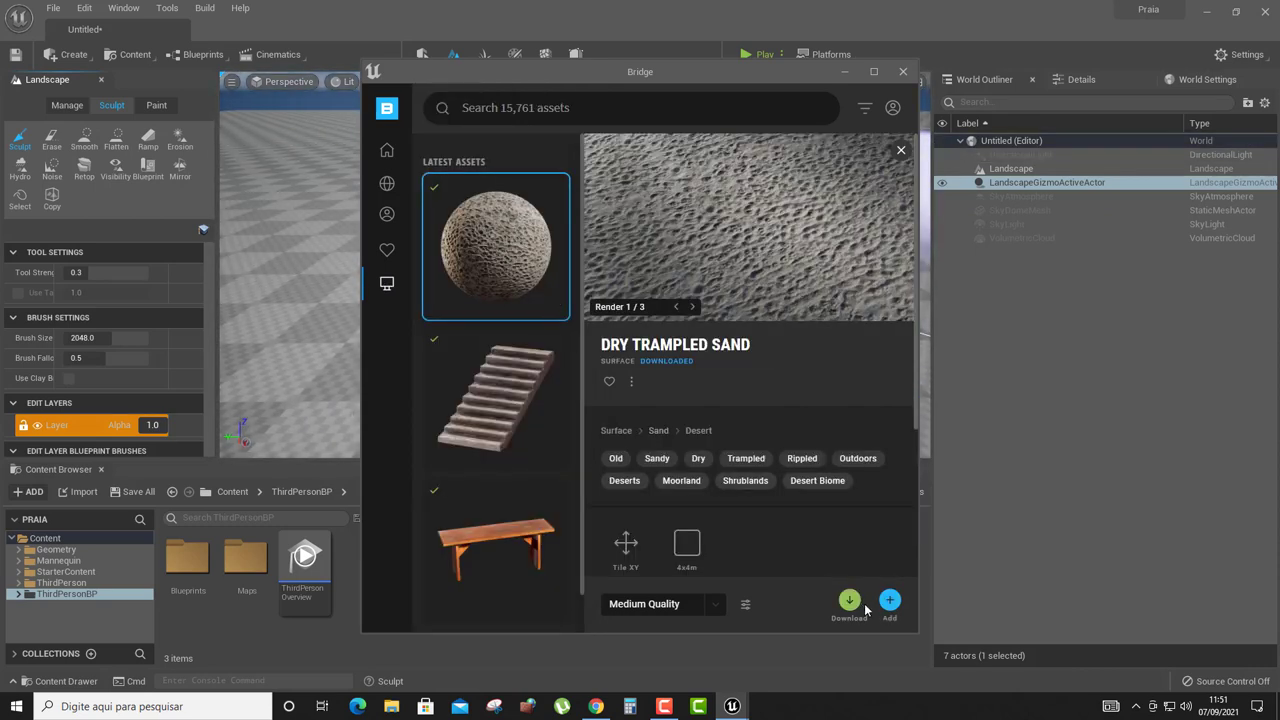
pyautogui.click(890, 602)
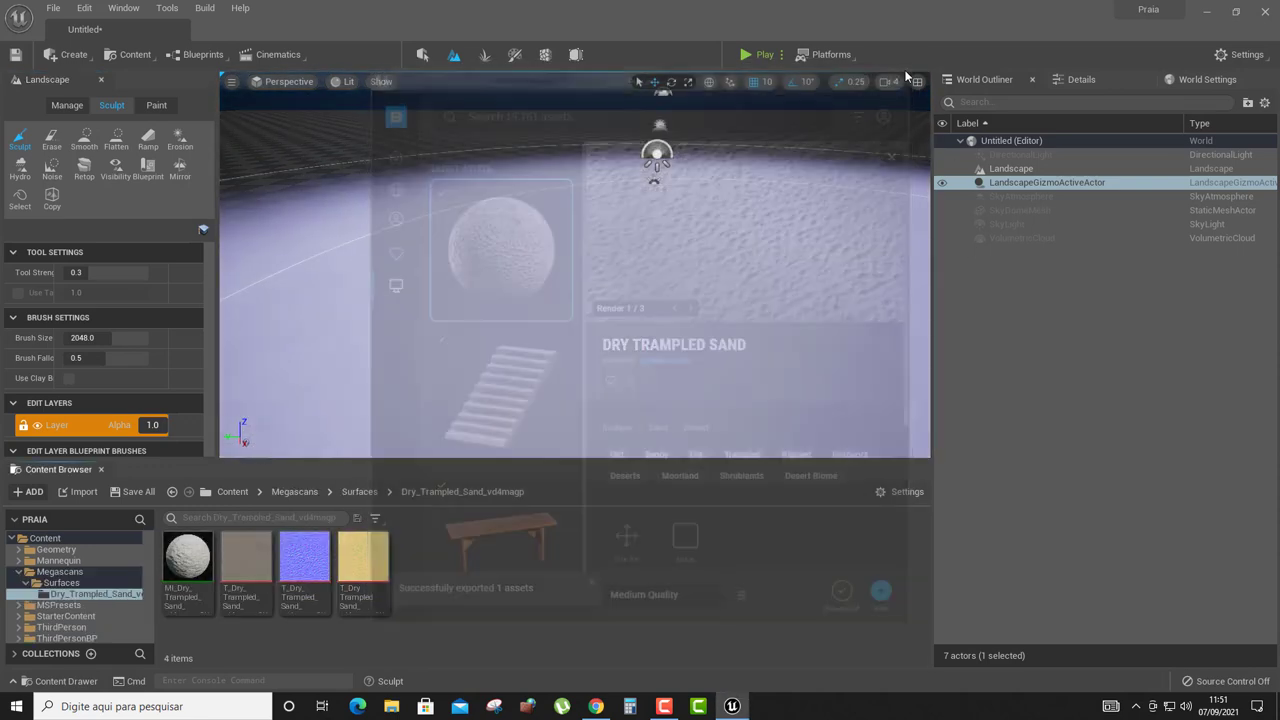
pyautogui.click(903, 71)
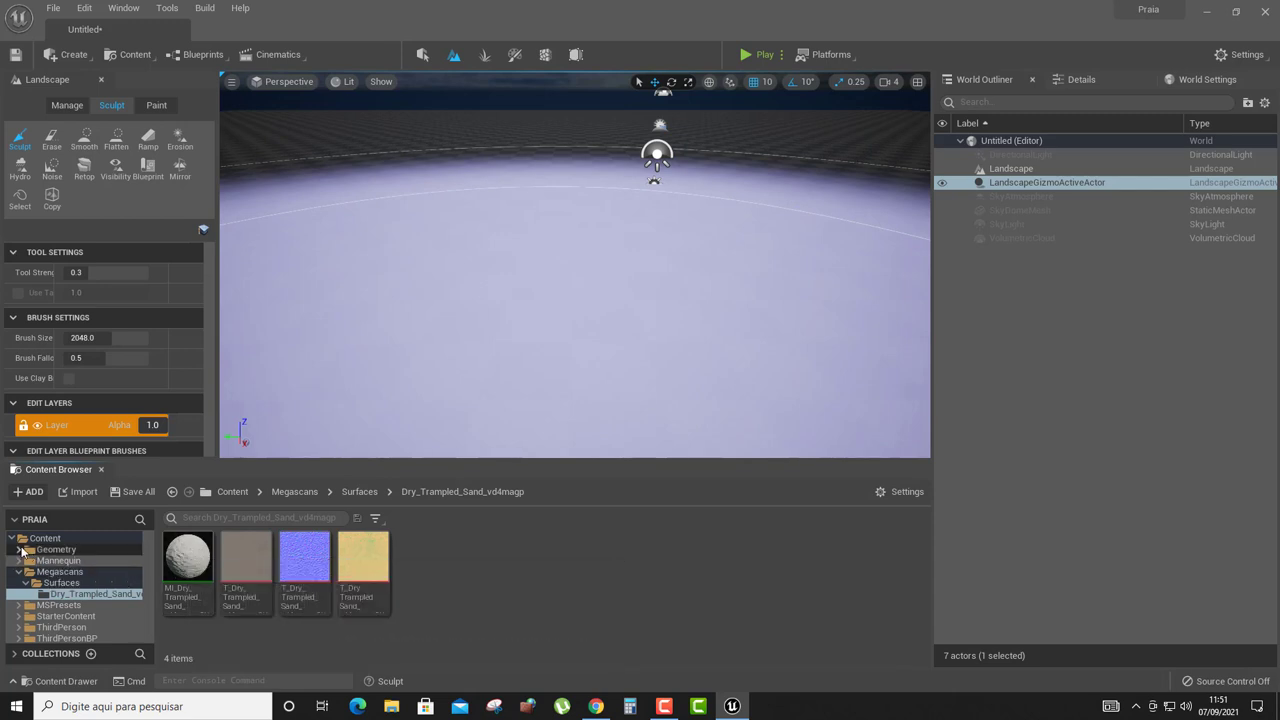
# Browse to Content/Megascans/Surfaces/Dry_Trampled_Sand and shrink the Sculpt brush size to about 372.
pyautogui.click(14, 540)
pyautogui.click(14, 540)
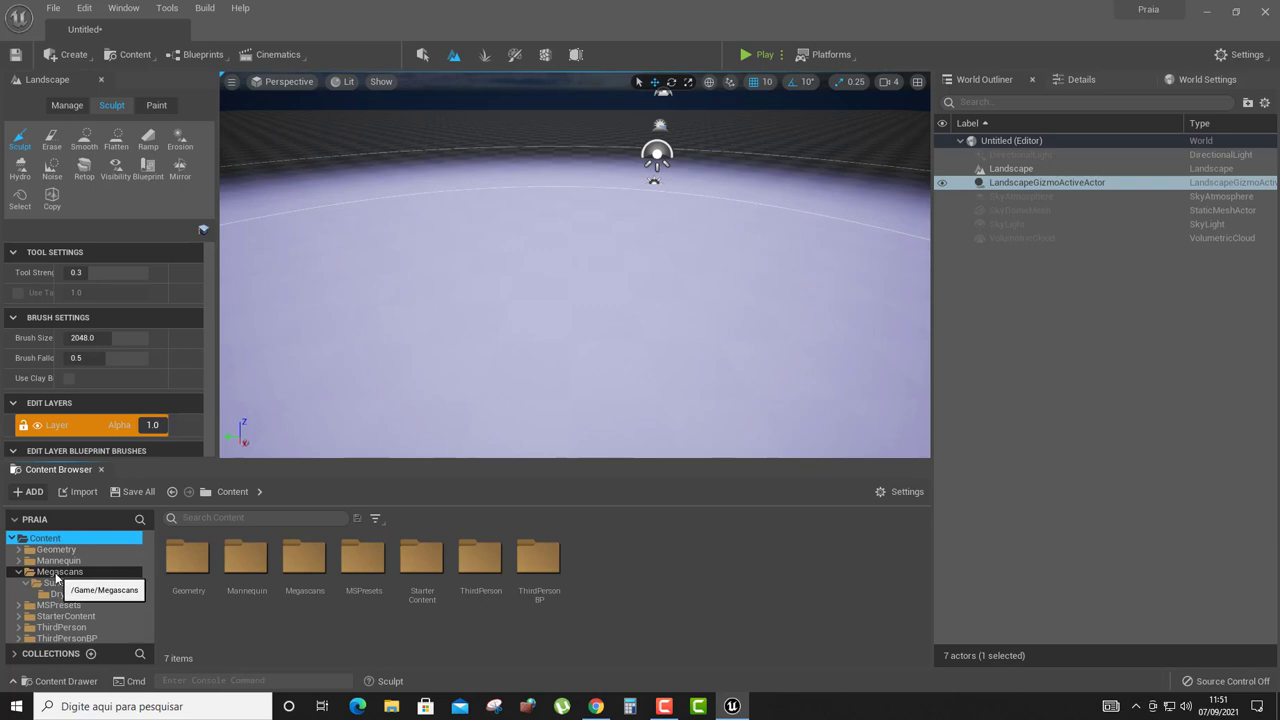
pyautogui.click(21, 573)
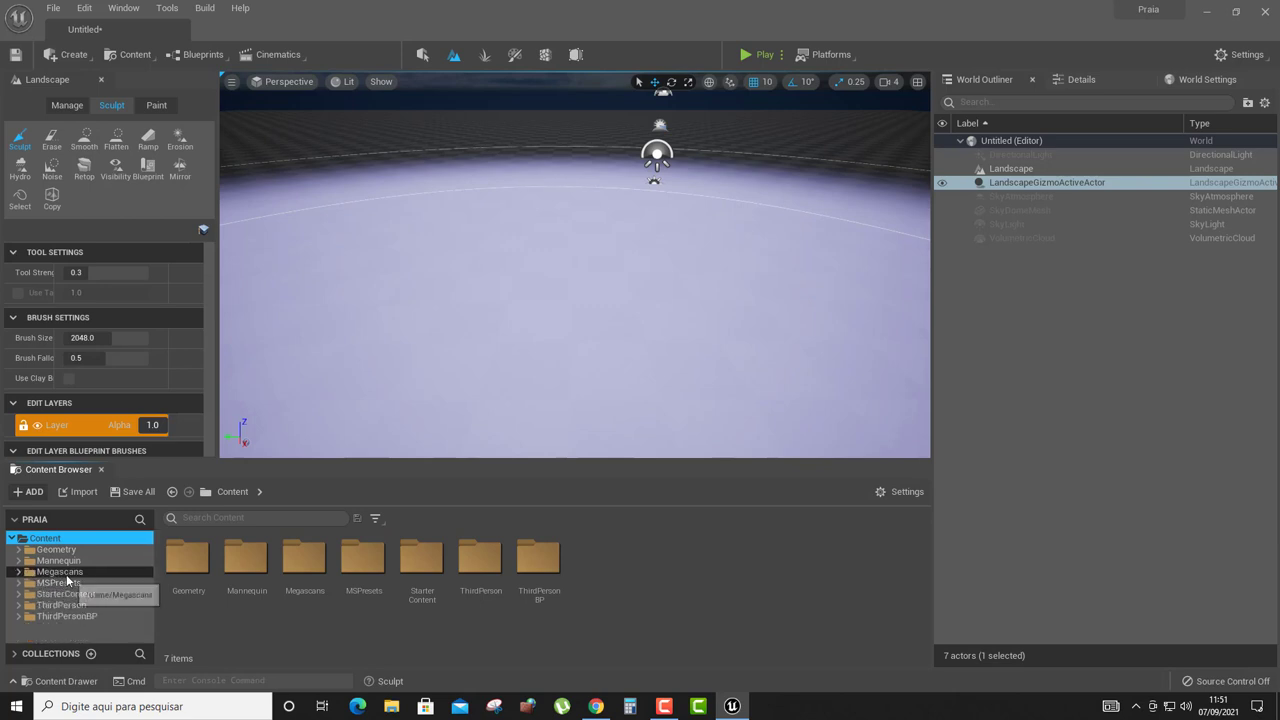
pyautogui.click(66, 574)
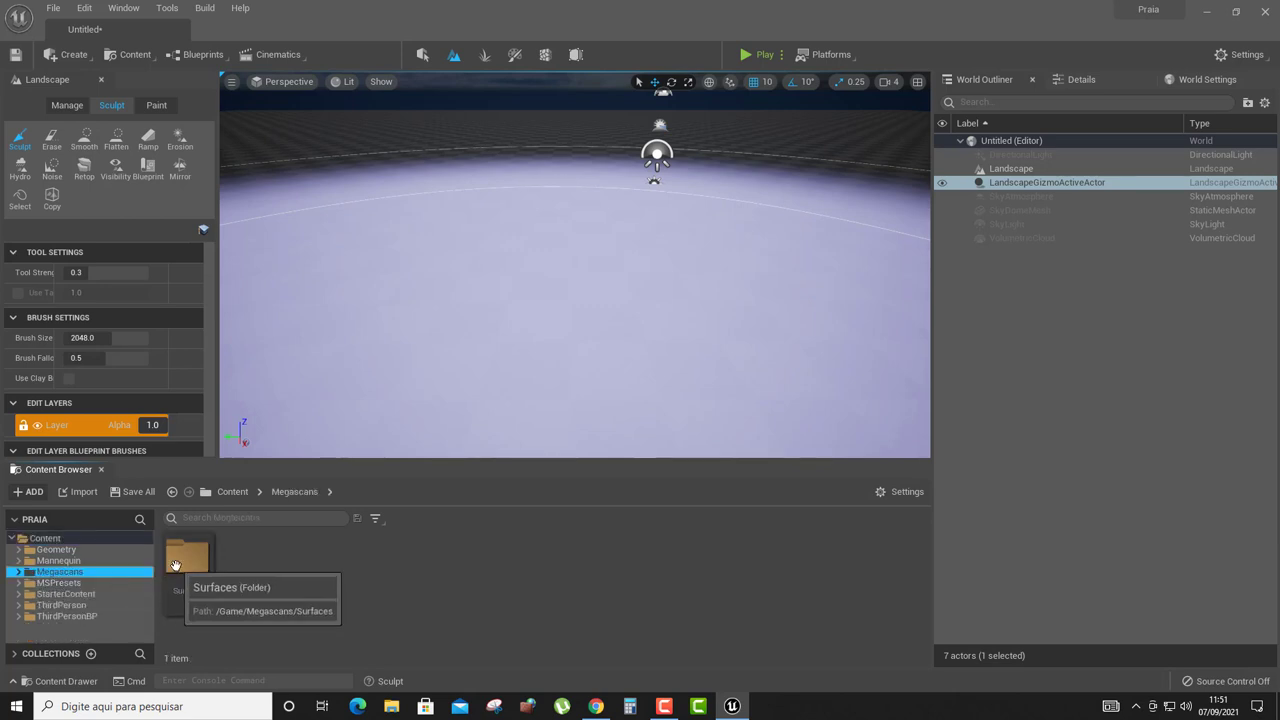
pyautogui.doubleClick(175, 562)
pyautogui.doubleClick(175, 566)
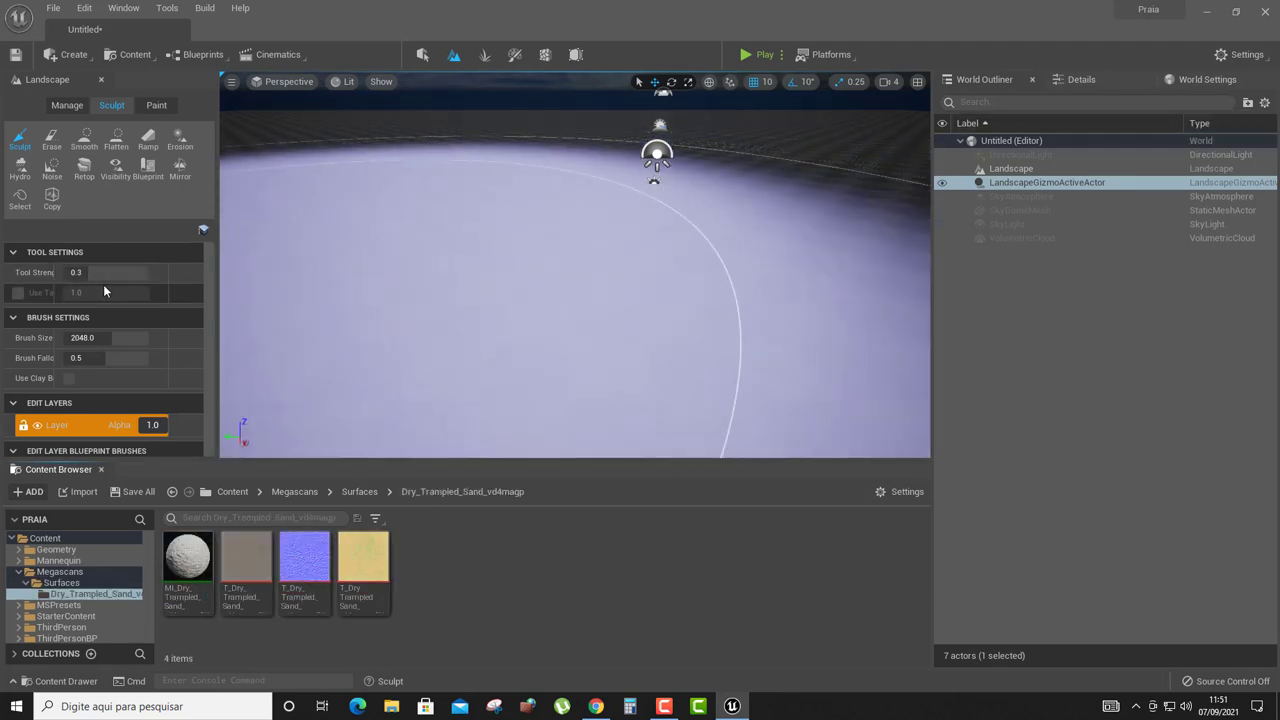
pyautogui.moveTo(104, 343); pyautogui.dragTo(30, 343)
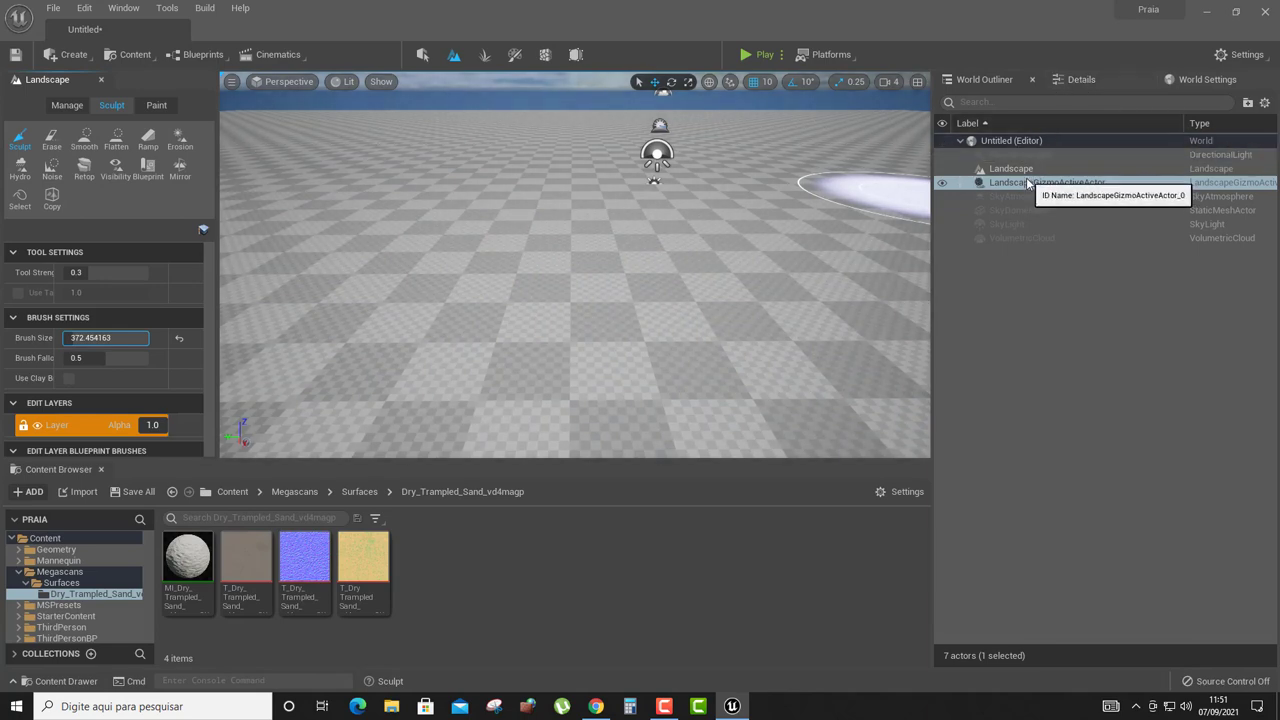
# Assign MI_Dry_Trampled_Sand_vd4magp_2K as the Landscape actor's Landscape Material.
pyautogui.click(421, 58)
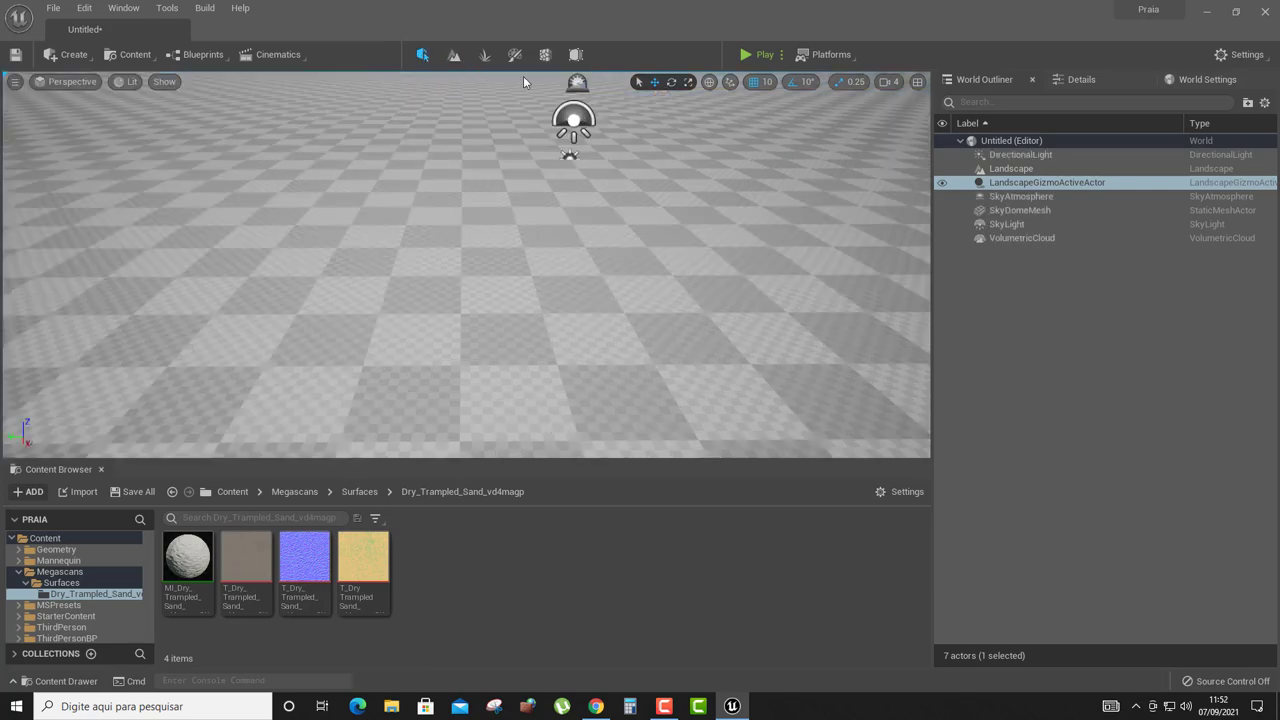
pyautogui.click(1020, 169)
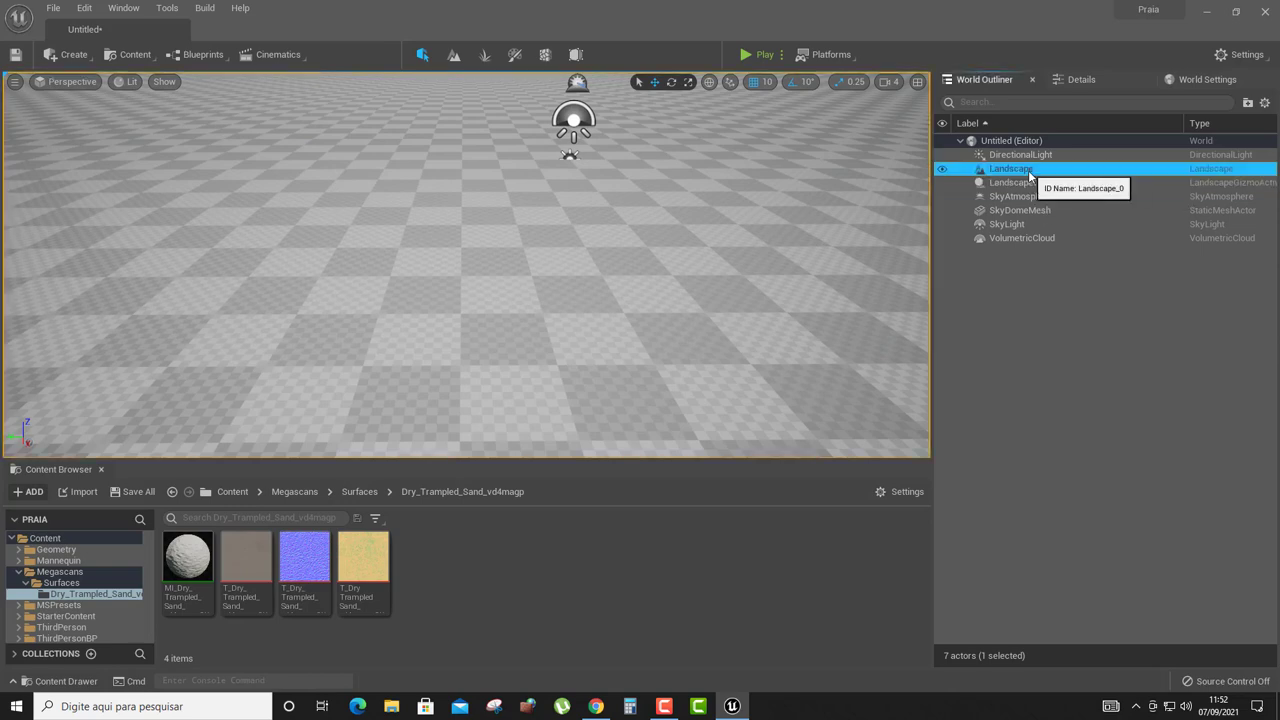
pyautogui.click(1080, 83)
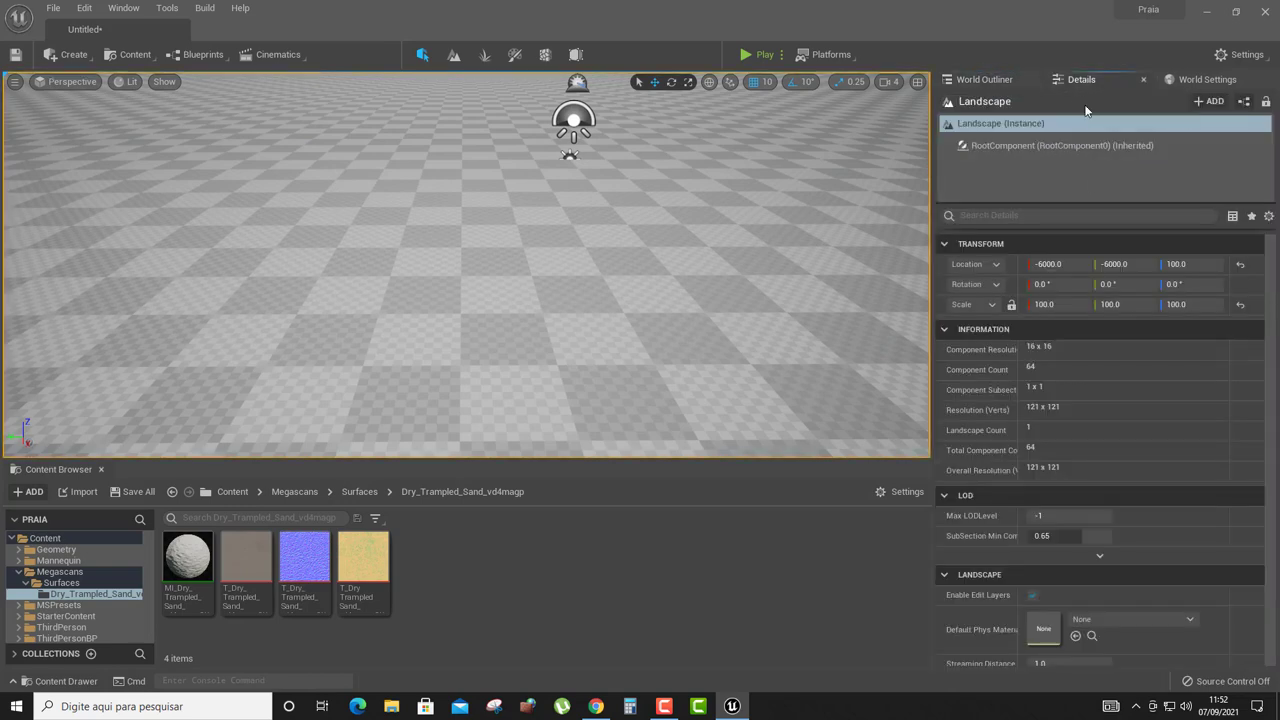
pyautogui.scroll(-5, 1085, 337)
pyautogui.scroll(-2, 1087, 336)
pyautogui.scroll(-2, 1087, 336)
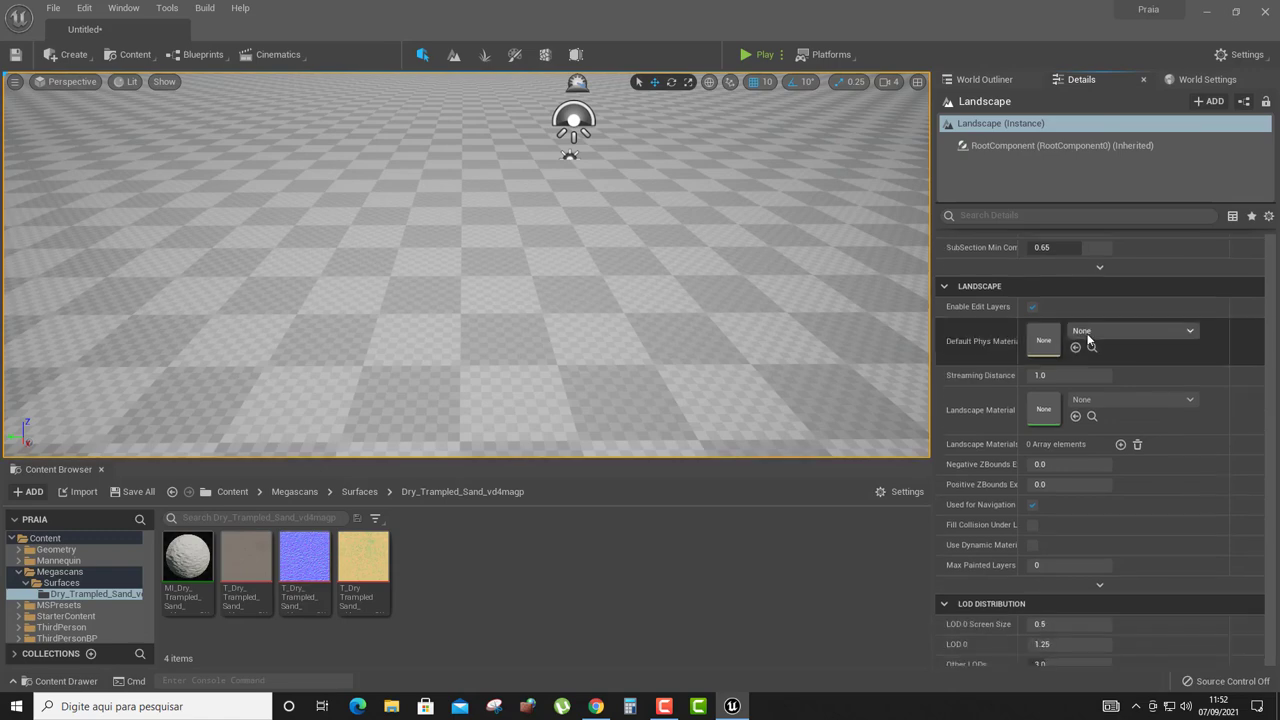
pyautogui.scroll(-1, 1087, 336)
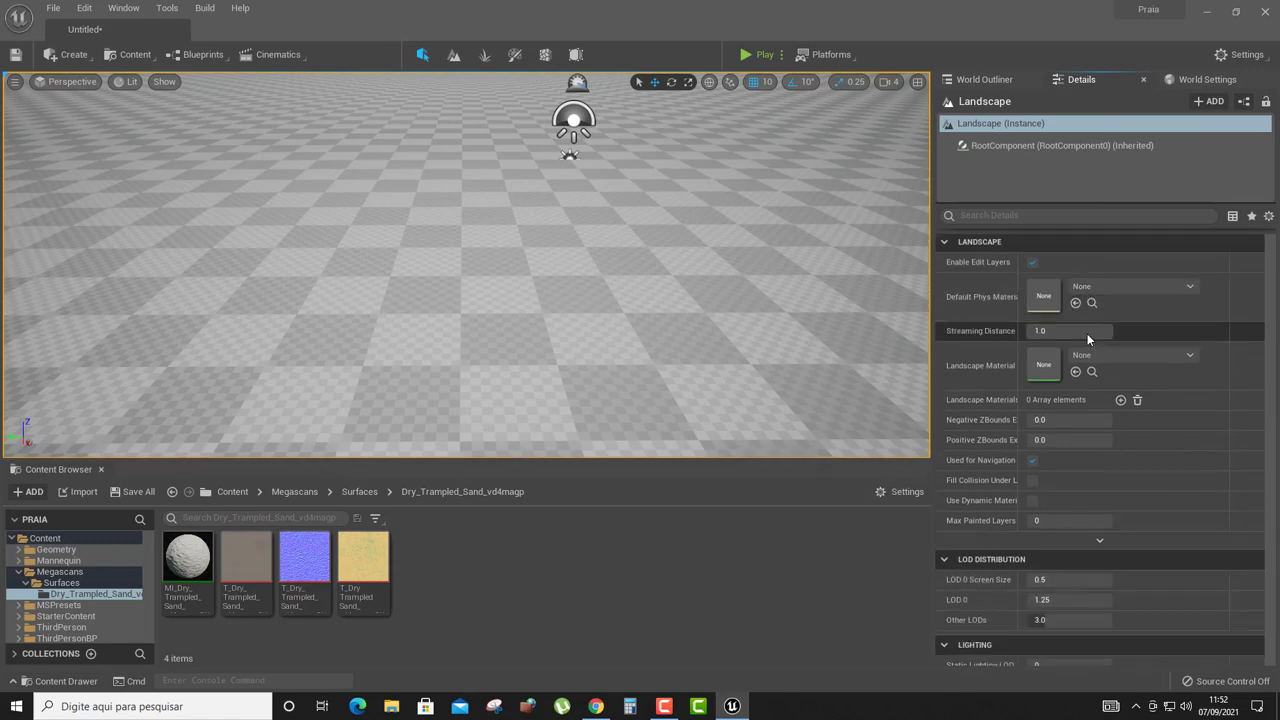
pyautogui.click(188, 558)
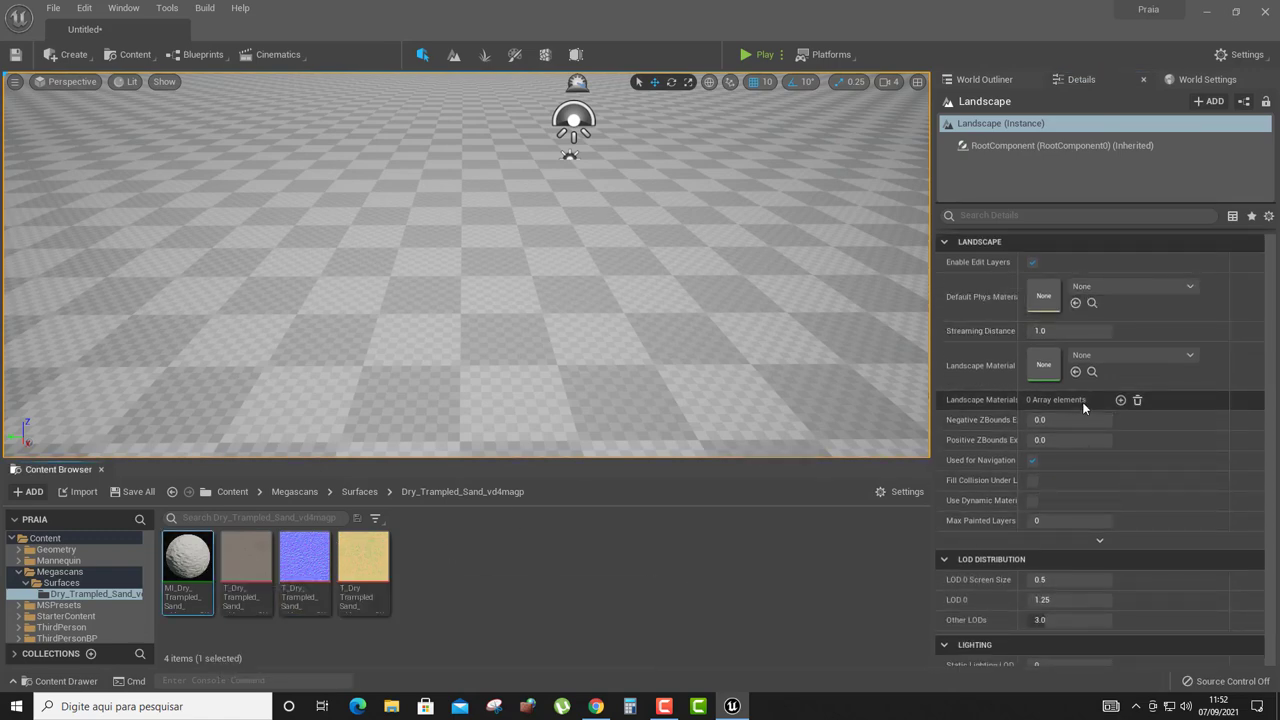
pyautogui.click(1075, 372)
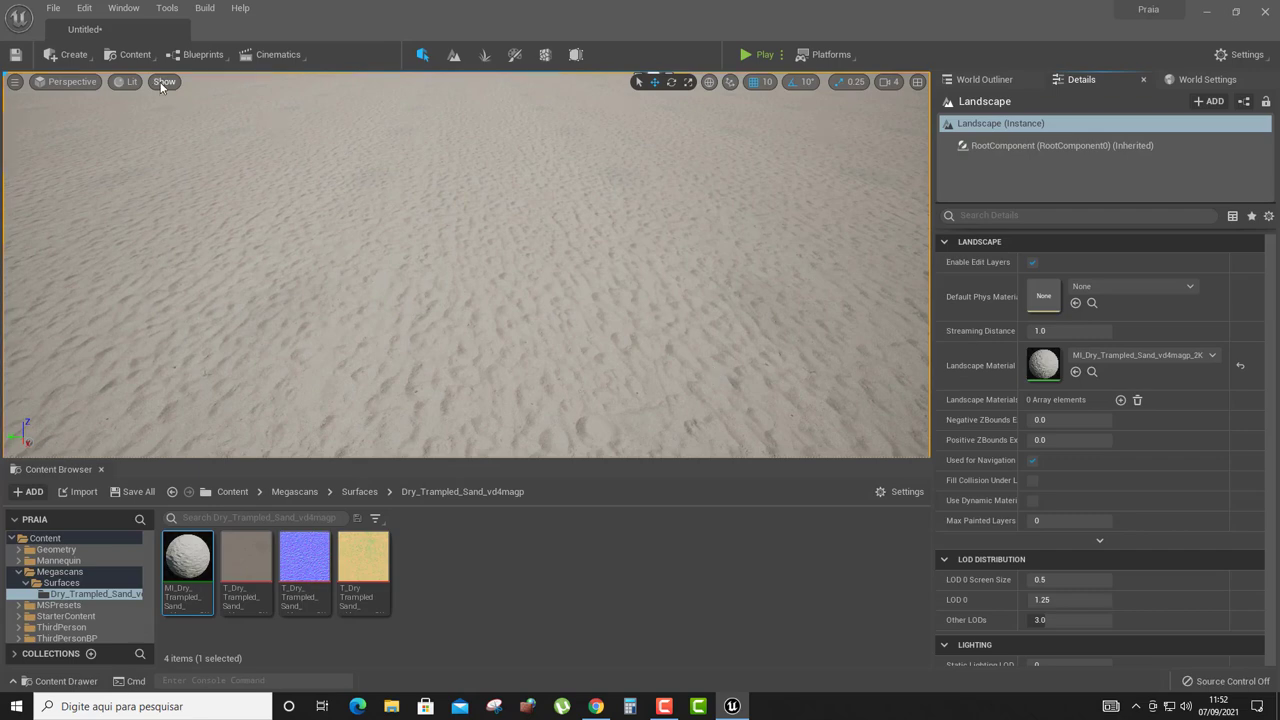
pyautogui.click(72, 55)
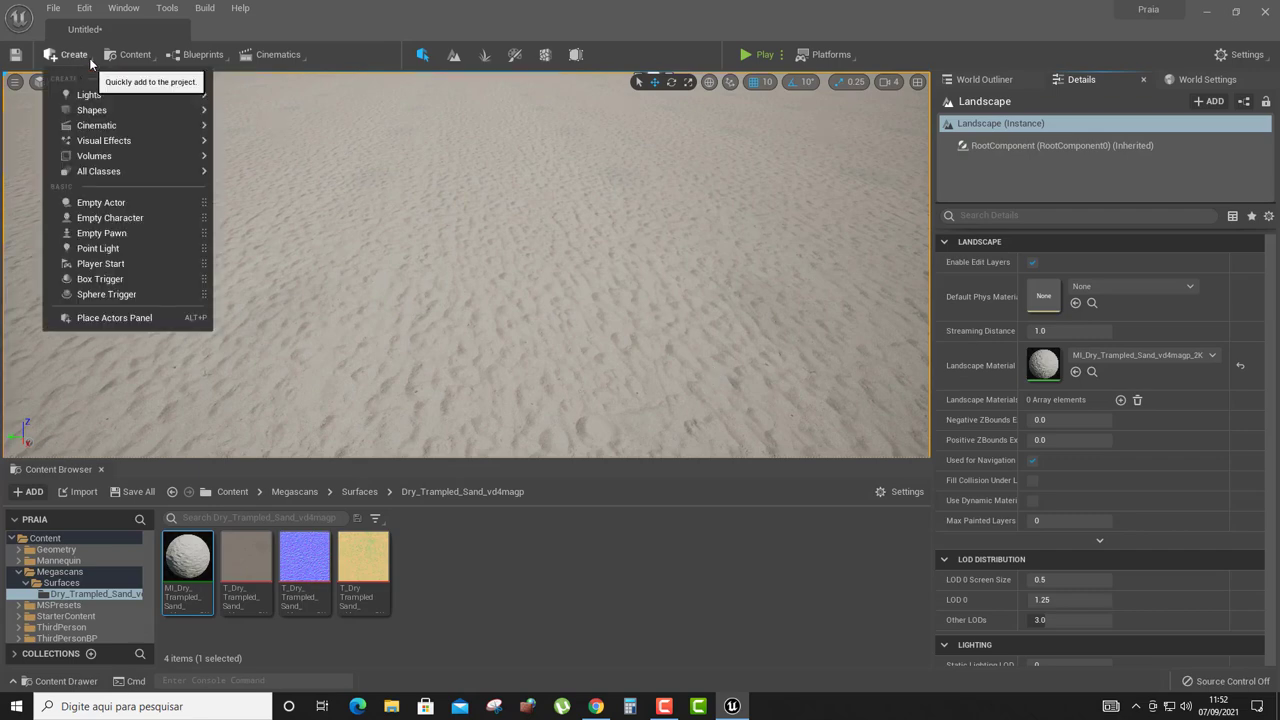
pyautogui.click(100, 317)
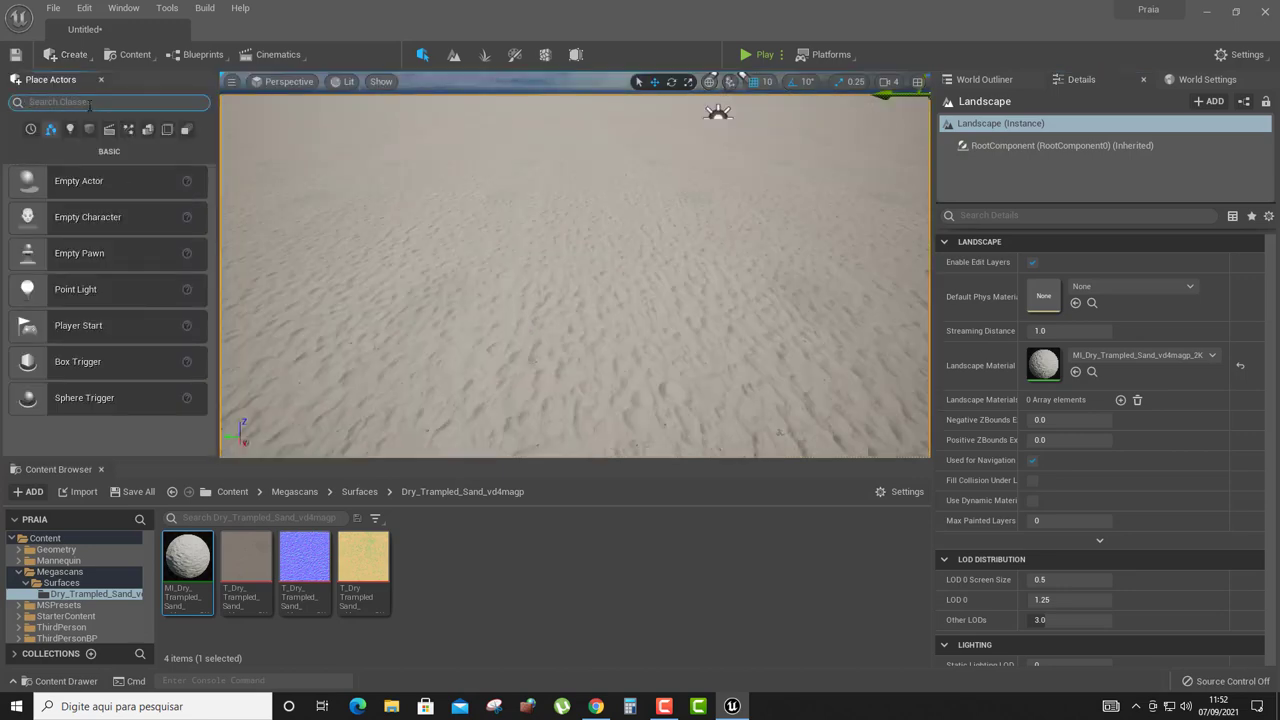
pyautogui.write('water')
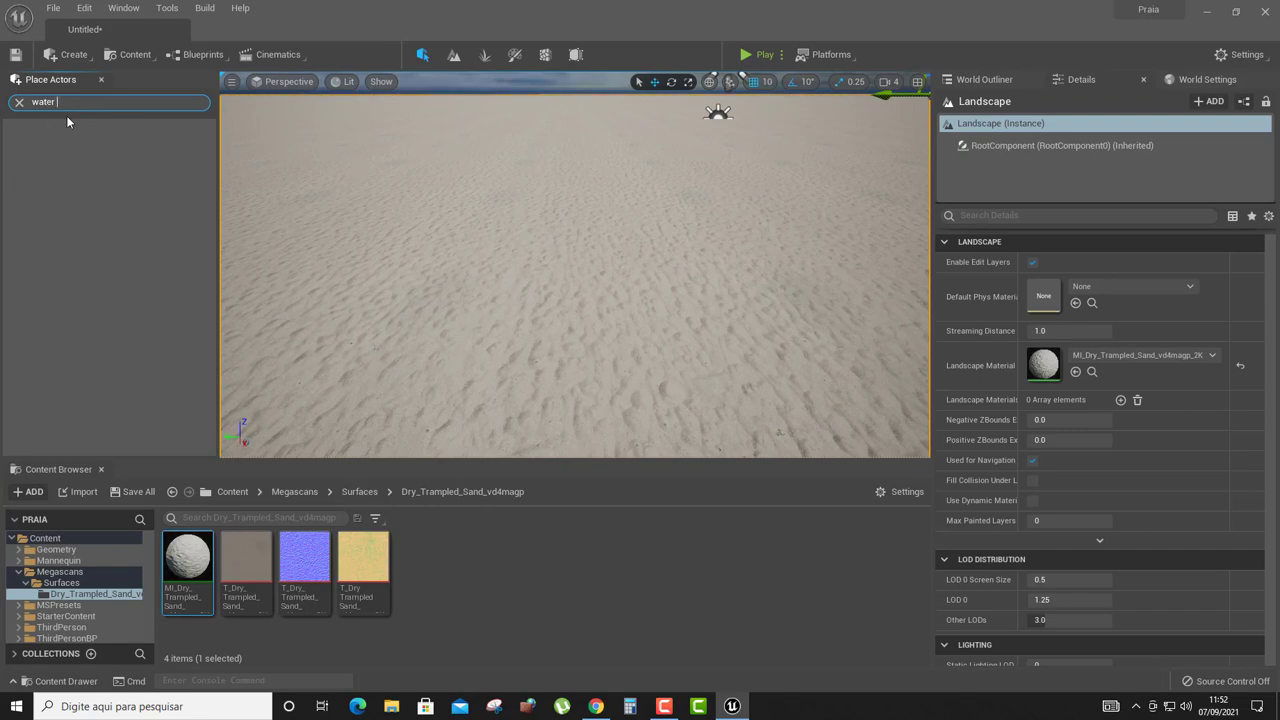
pyautogui.click(19, 103)
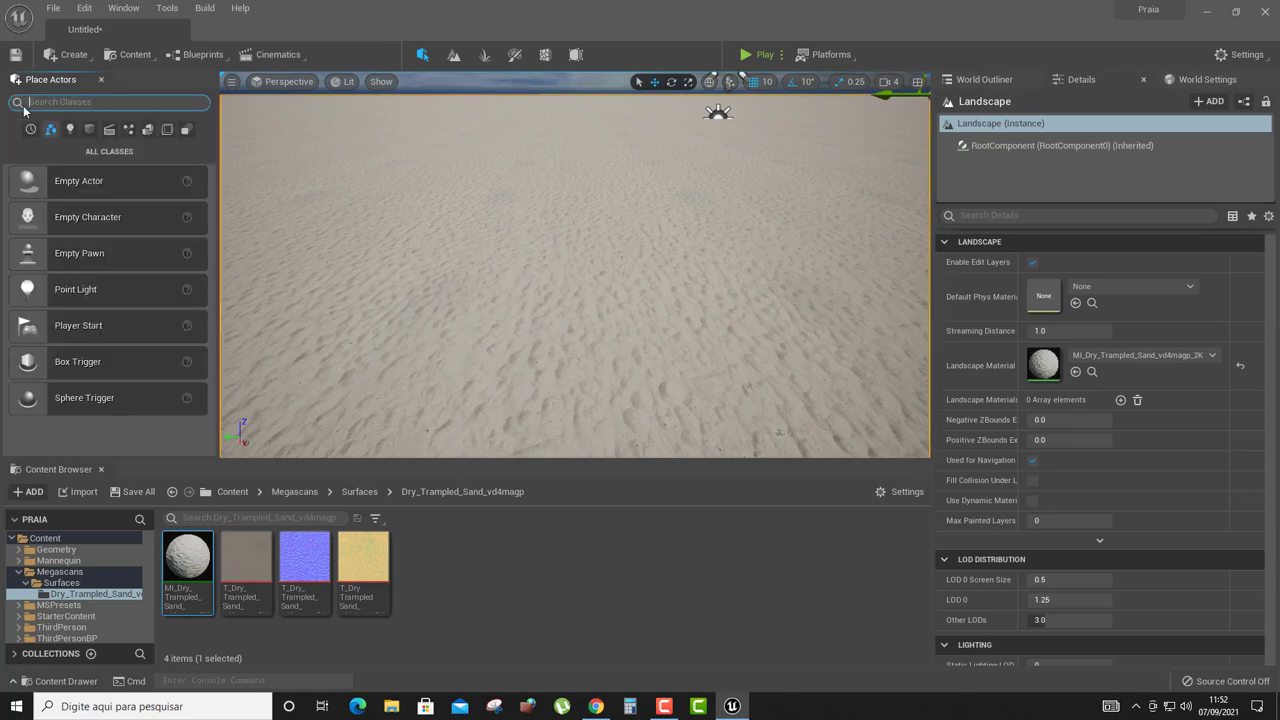
pyautogui.click(100, 80)
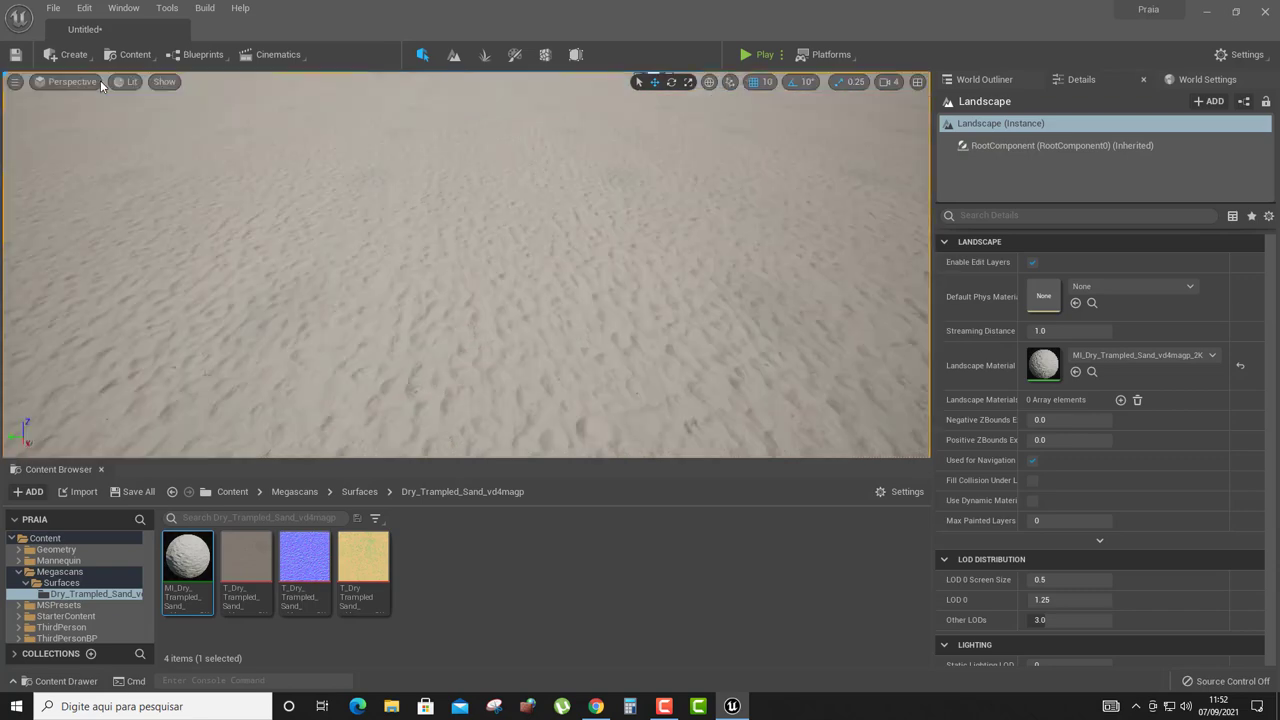
# Enable the Water plugin, save the level as Untitled, and restart the editor.
pyautogui.click(84, 8)
pyautogui.click(151, 229)
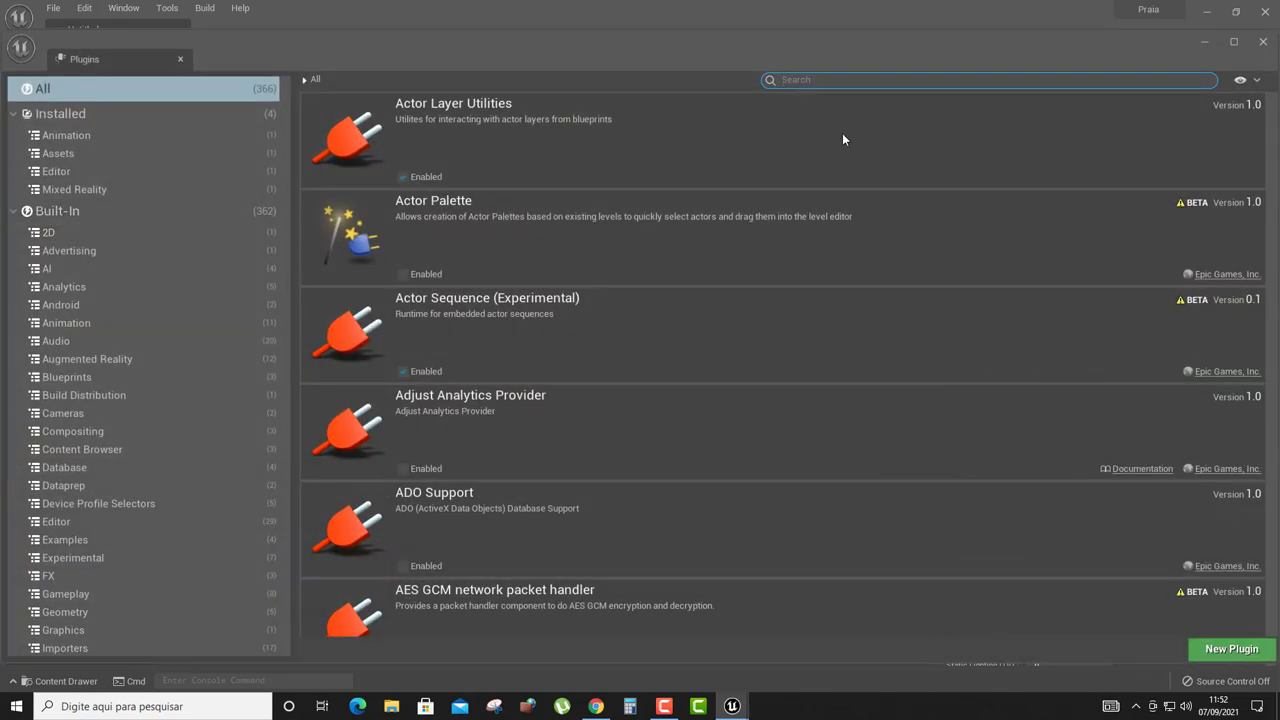
pyautogui.write('wat')
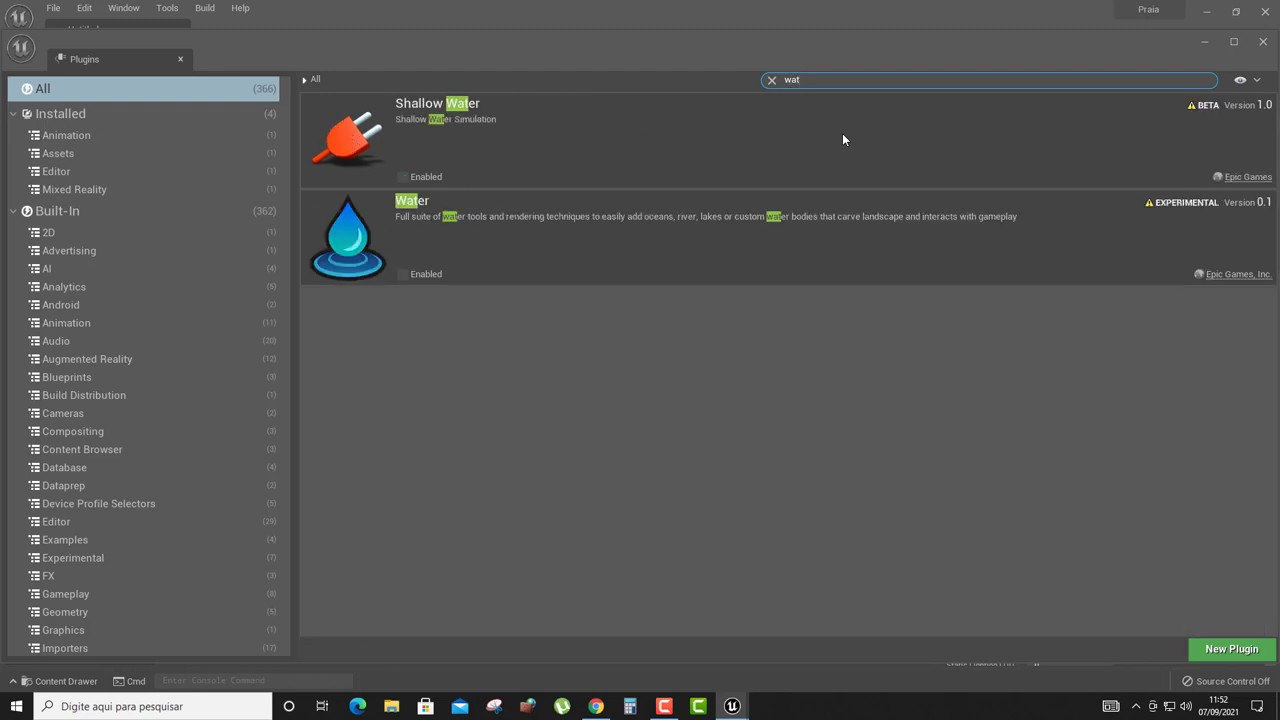
pyautogui.write('er')
pyautogui.click(403, 276)
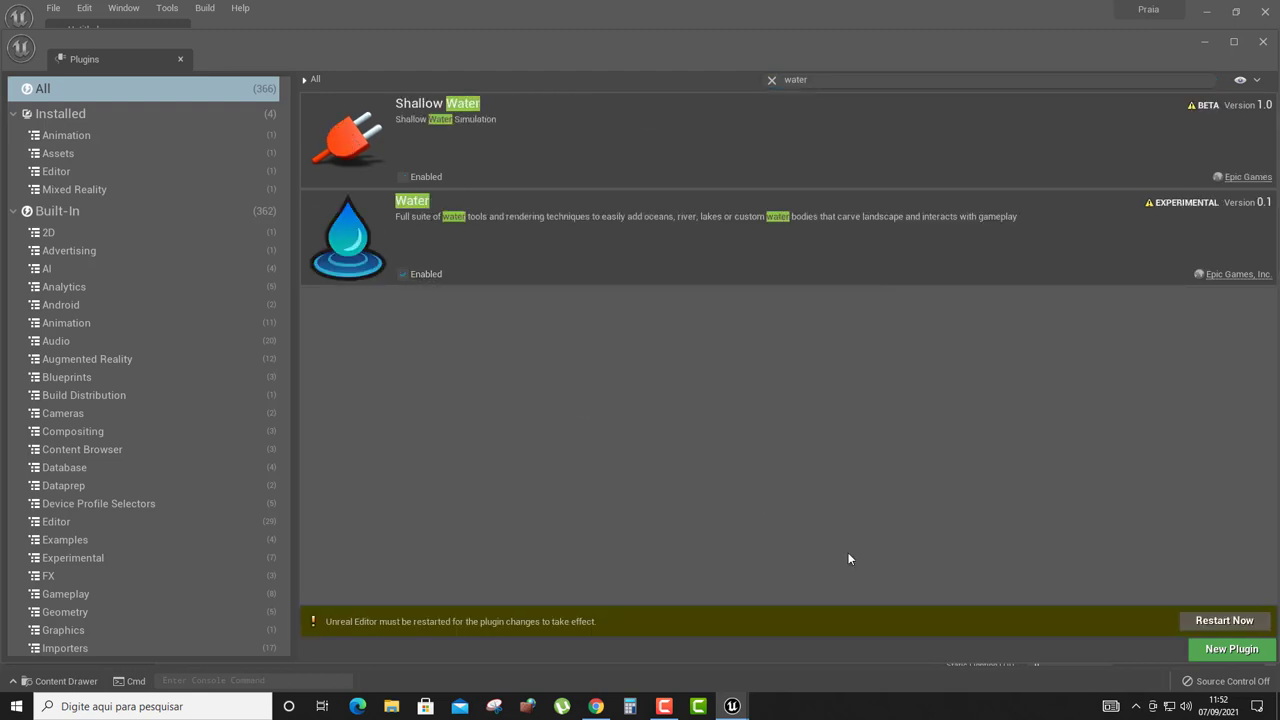
pyautogui.click(1217, 621)
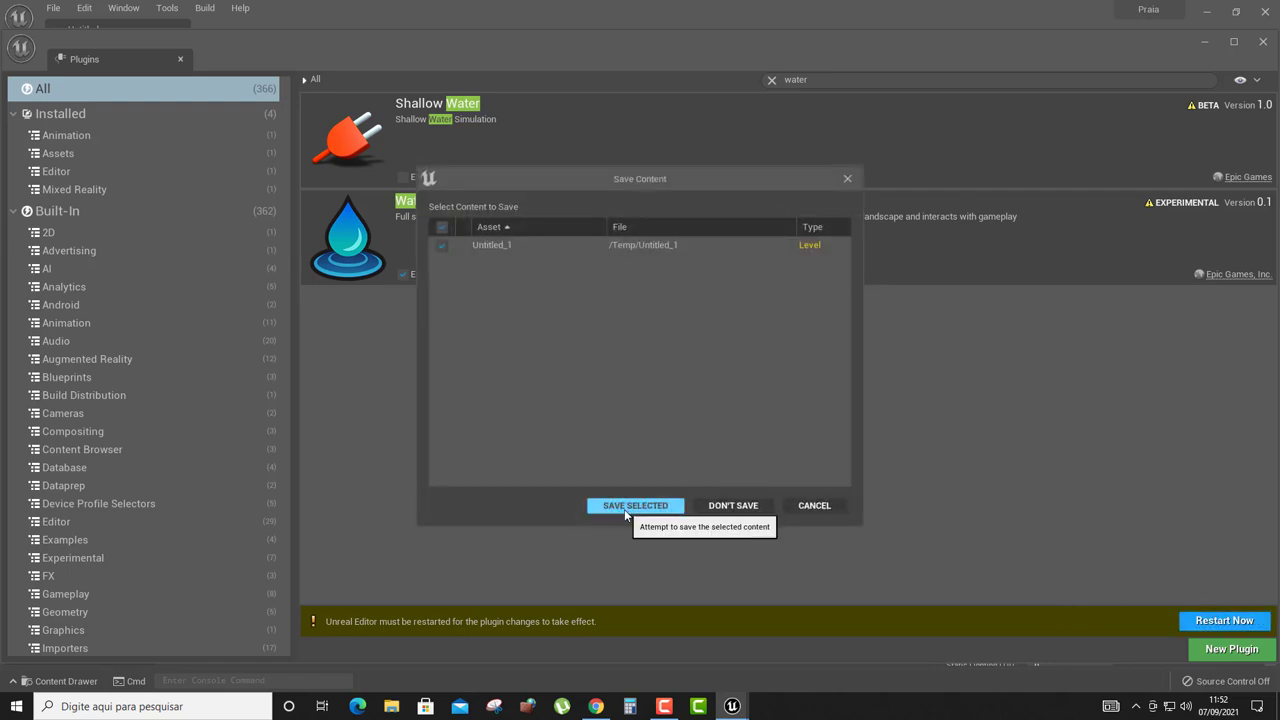
pyautogui.click(624, 507)
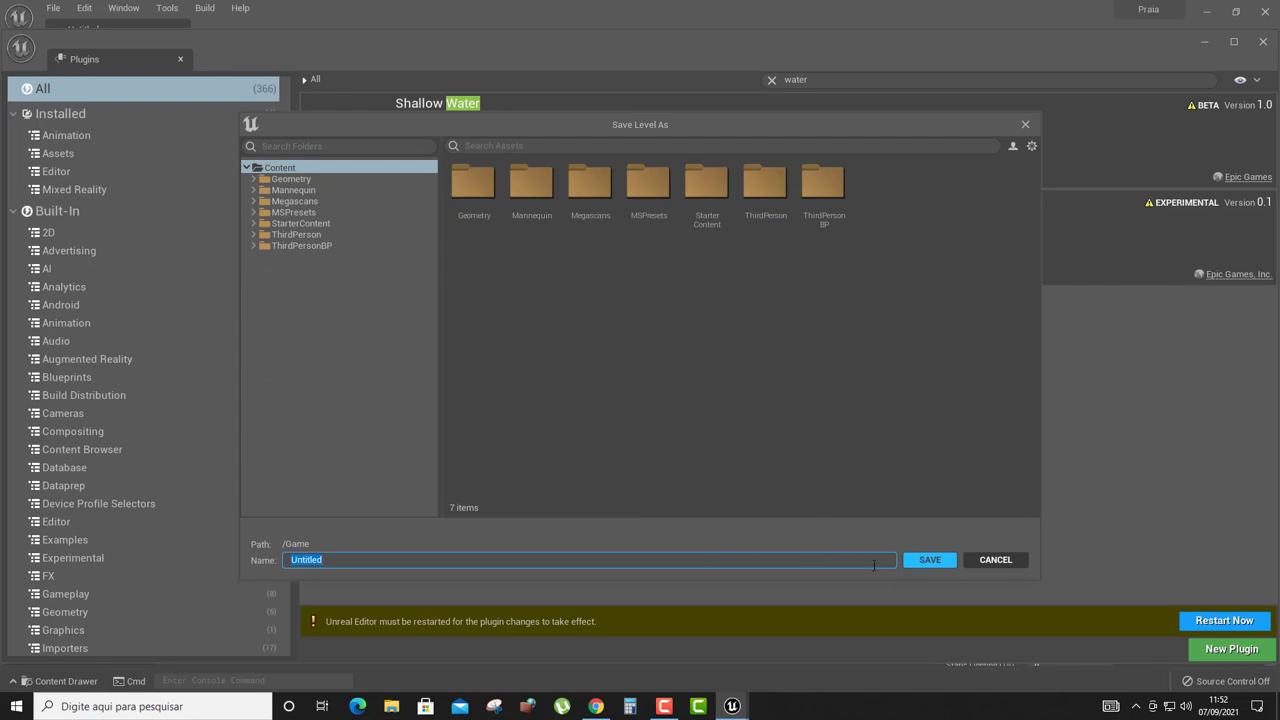
pyautogui.click(942, 562)
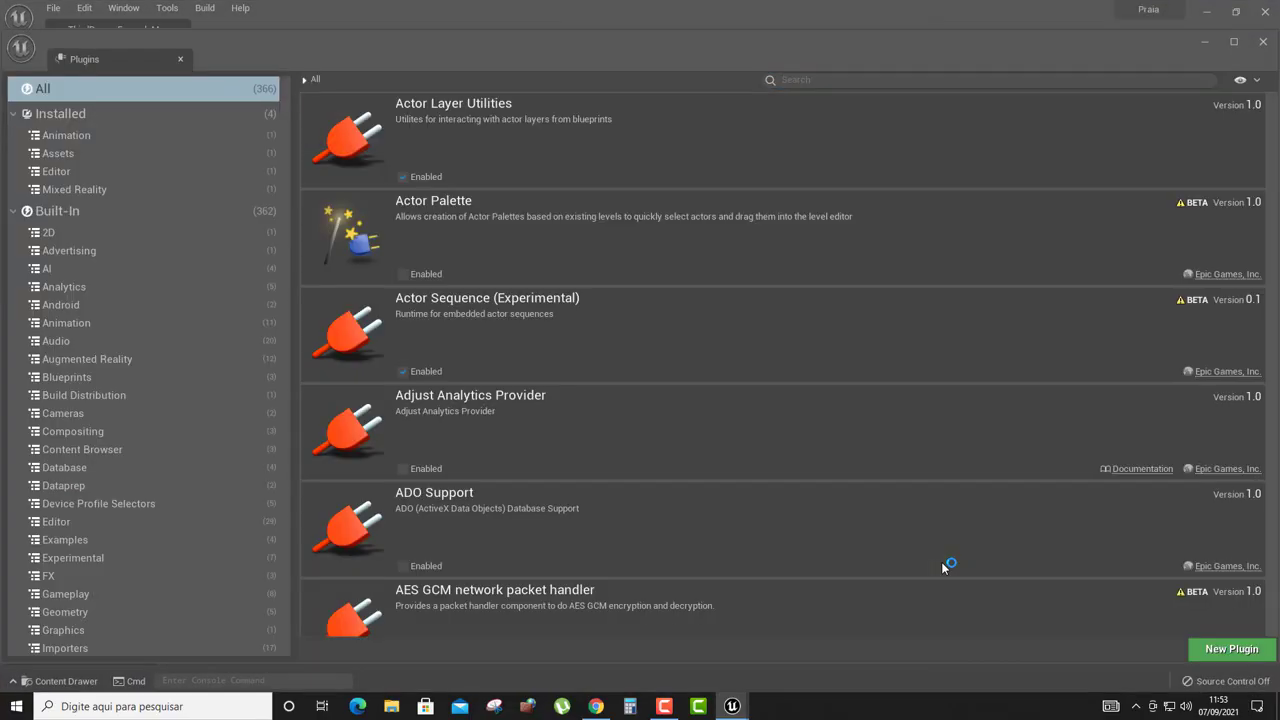
# Search the Place Actors panel for 'water' and reopen the saved Untitled level.
pyautogui.click(1261, 45)
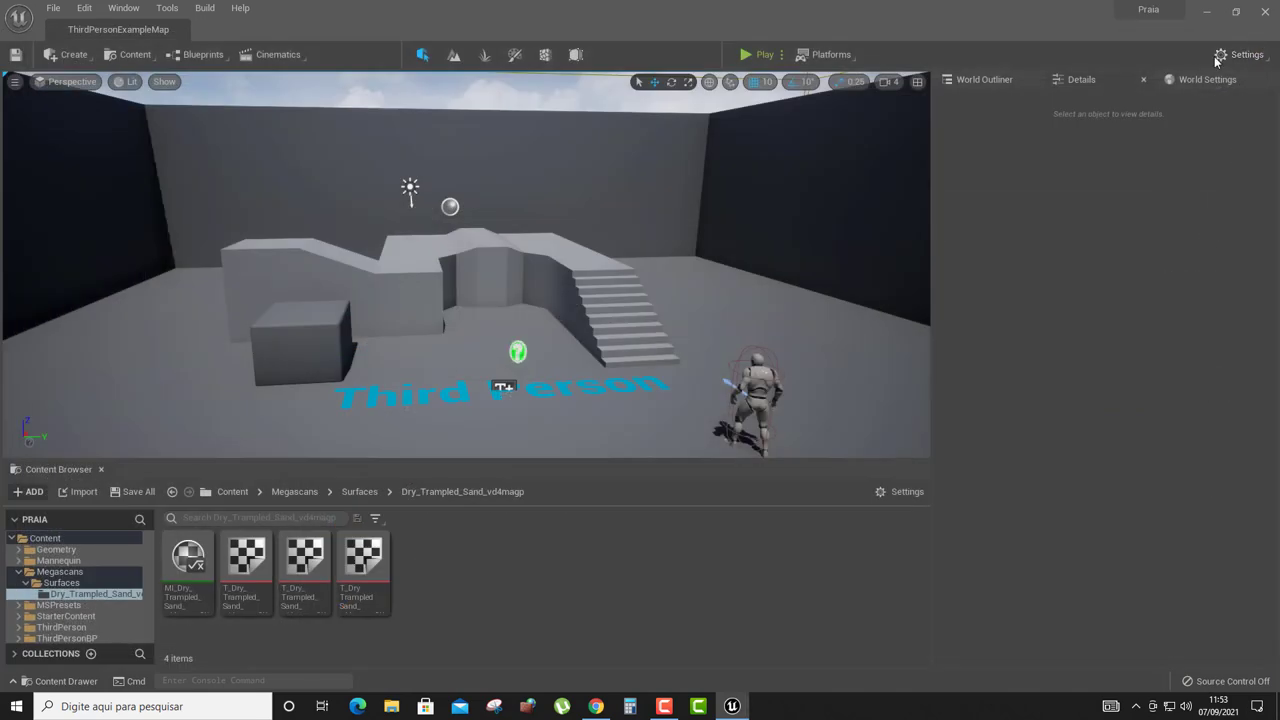
pyautogui.click(86, 61)
pyautogui.click(88, 317)
pyautogui.click(57, 102)
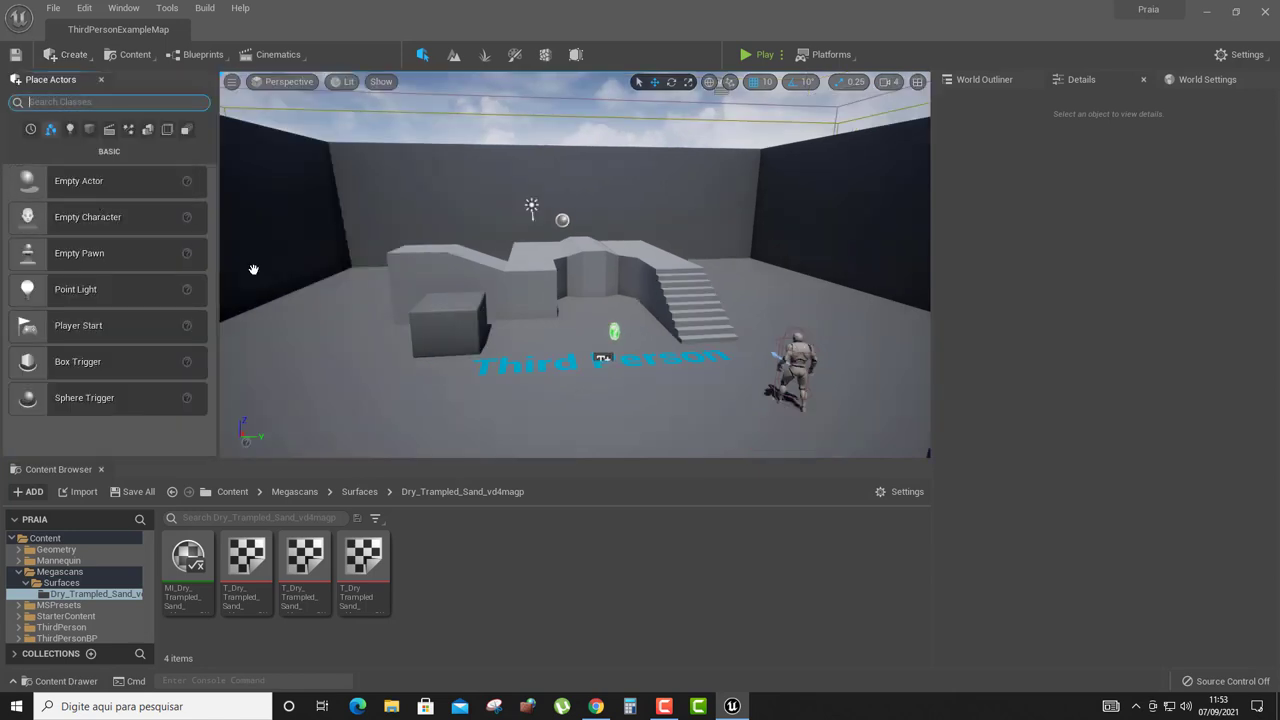
pyautogui.write('water')
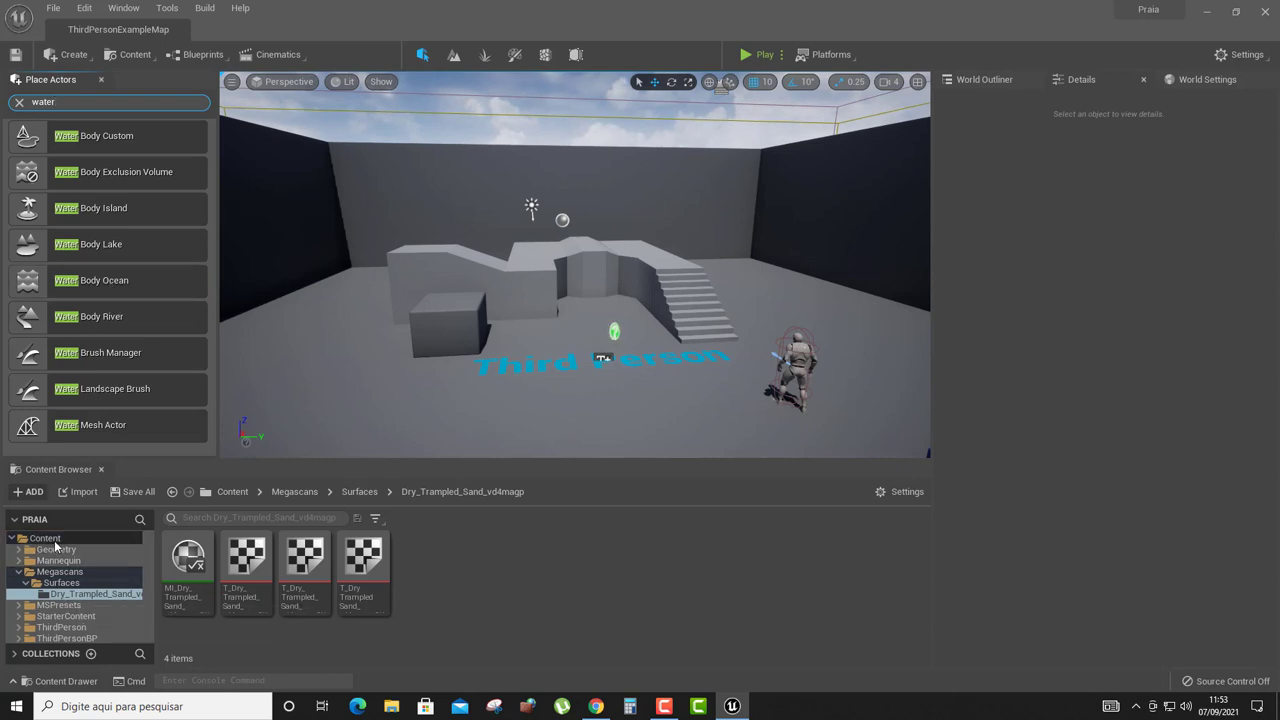
pyautogui.click(52, 540)
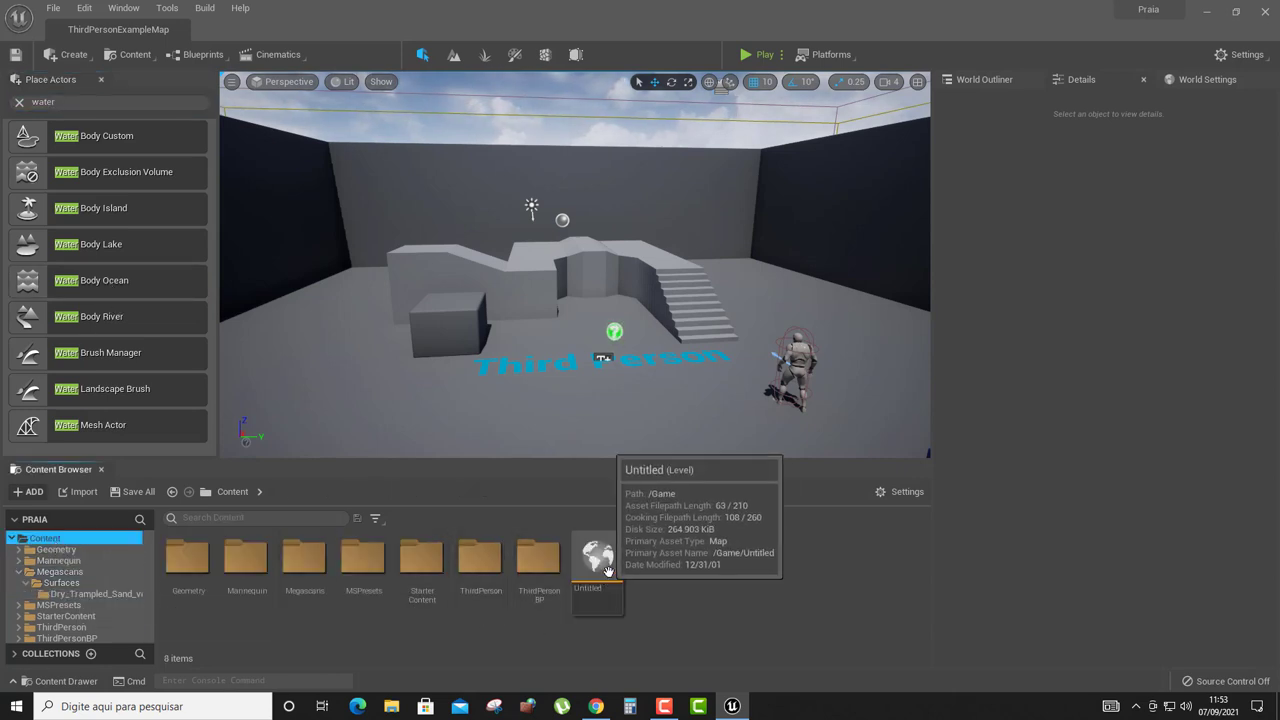
pyautogui.doubleClick(597, 558)
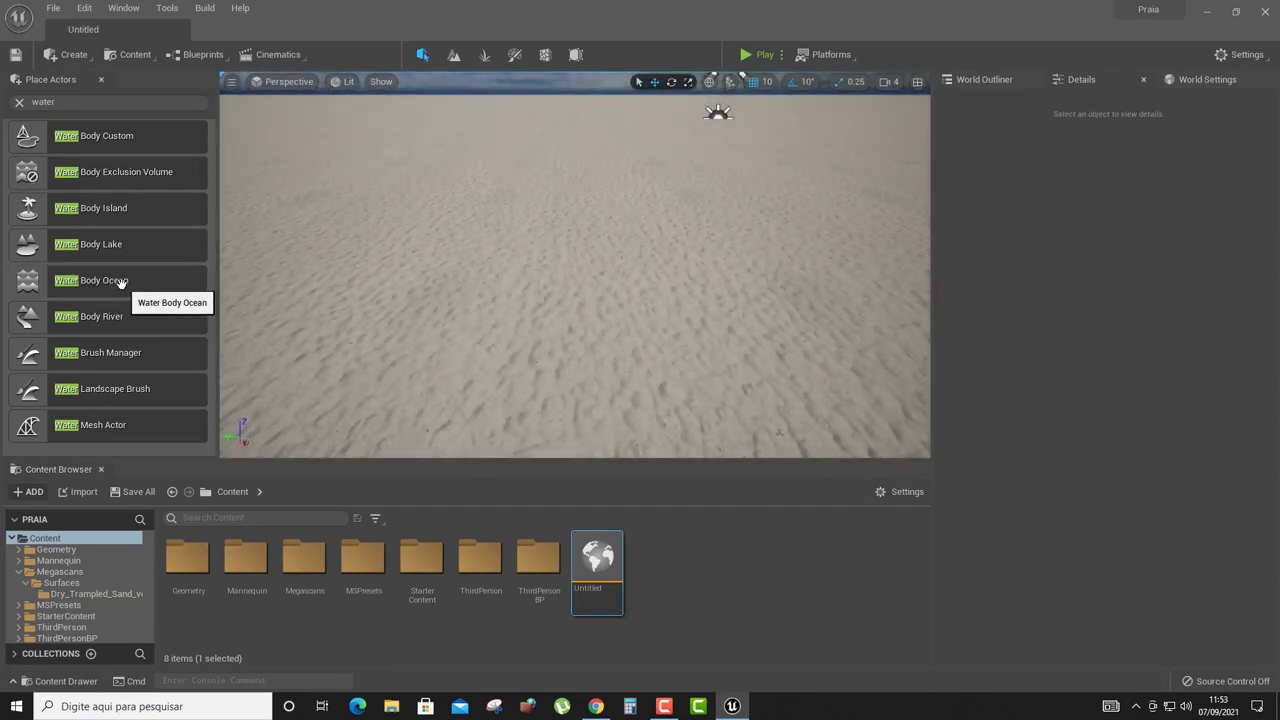
# Place a Water Body Ocean onto the sand landscape and pull the camera back to view it.
pyautogui.moveTo(120, 283); pyautogui.dragTo(527, 306)
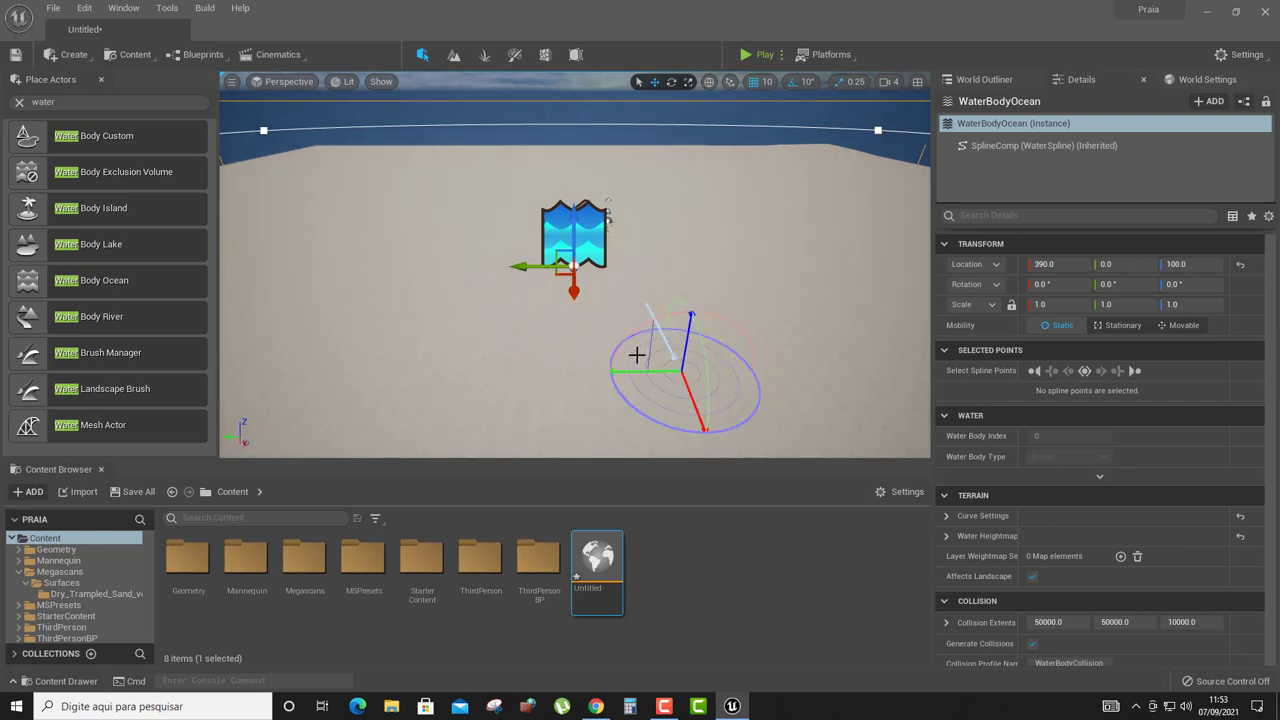
pyautogui.moveTo(669, 343); pyautogui.dragTo(674, 342)
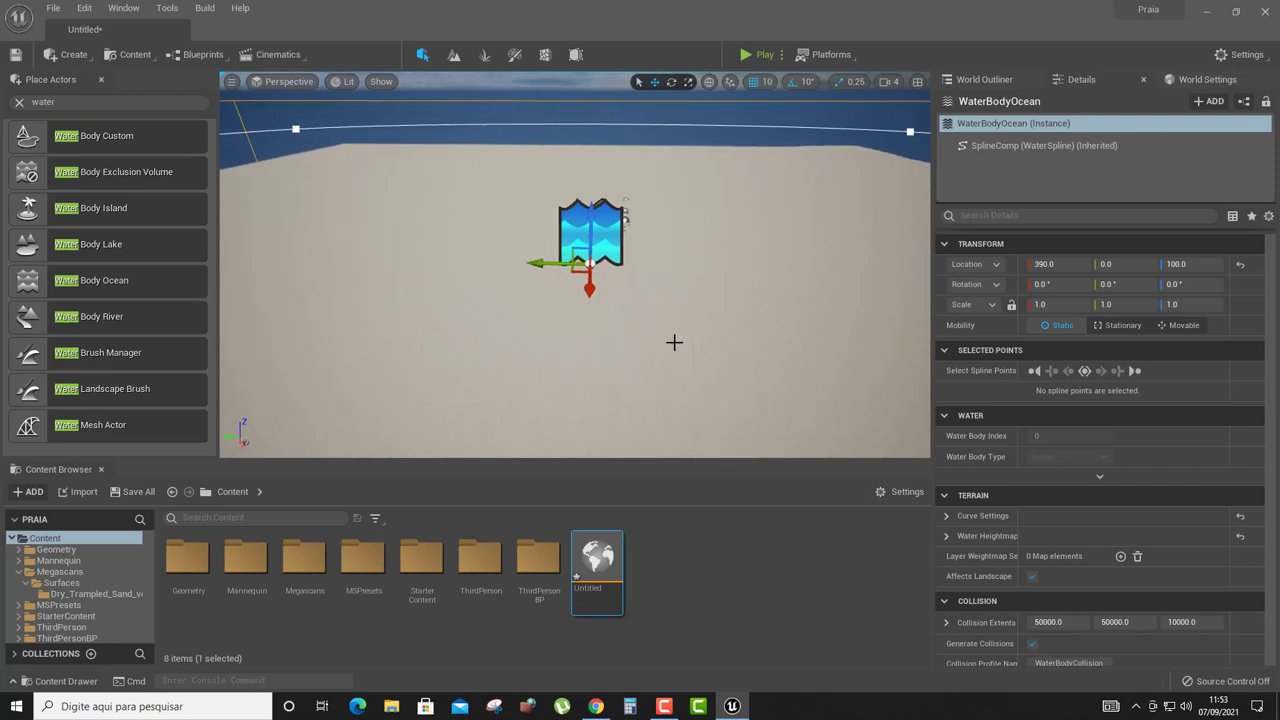
pyautogui.moveTo(674, 342); pyautogui.dragTo(674, 342)
pyautogui.press('Down')
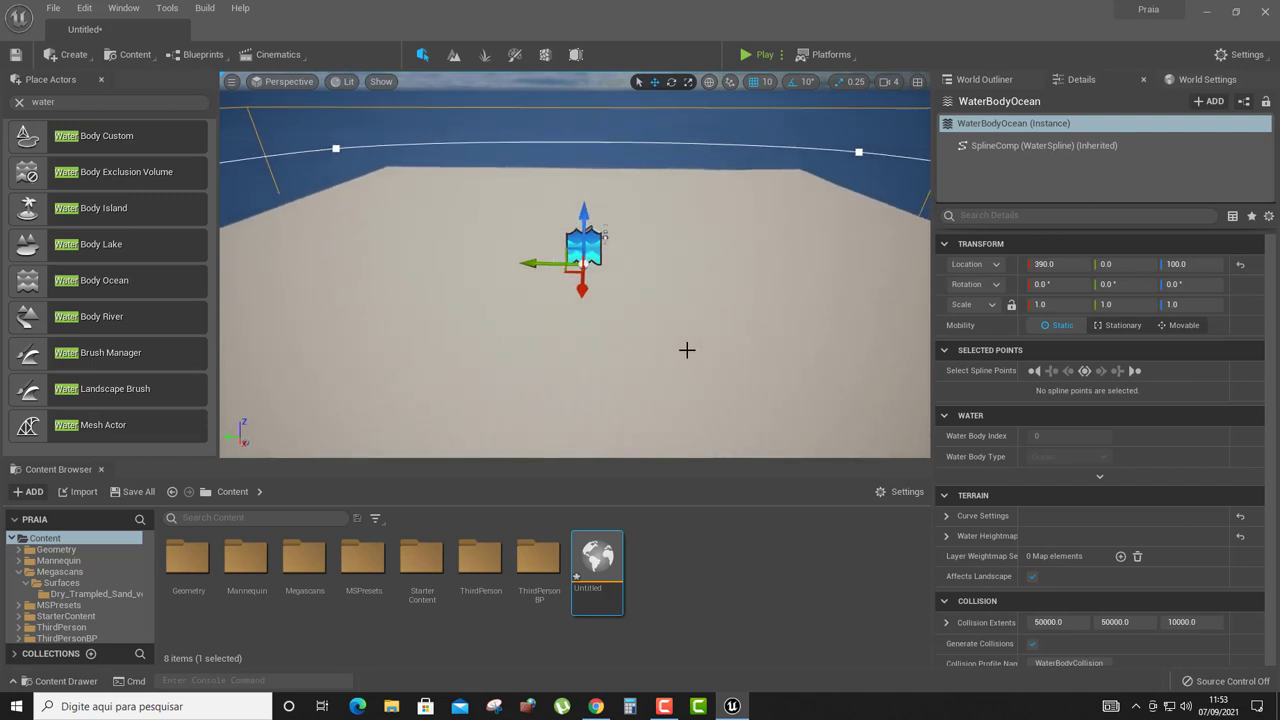
pyautogui.press('Down')
pyautogui.press('Down')
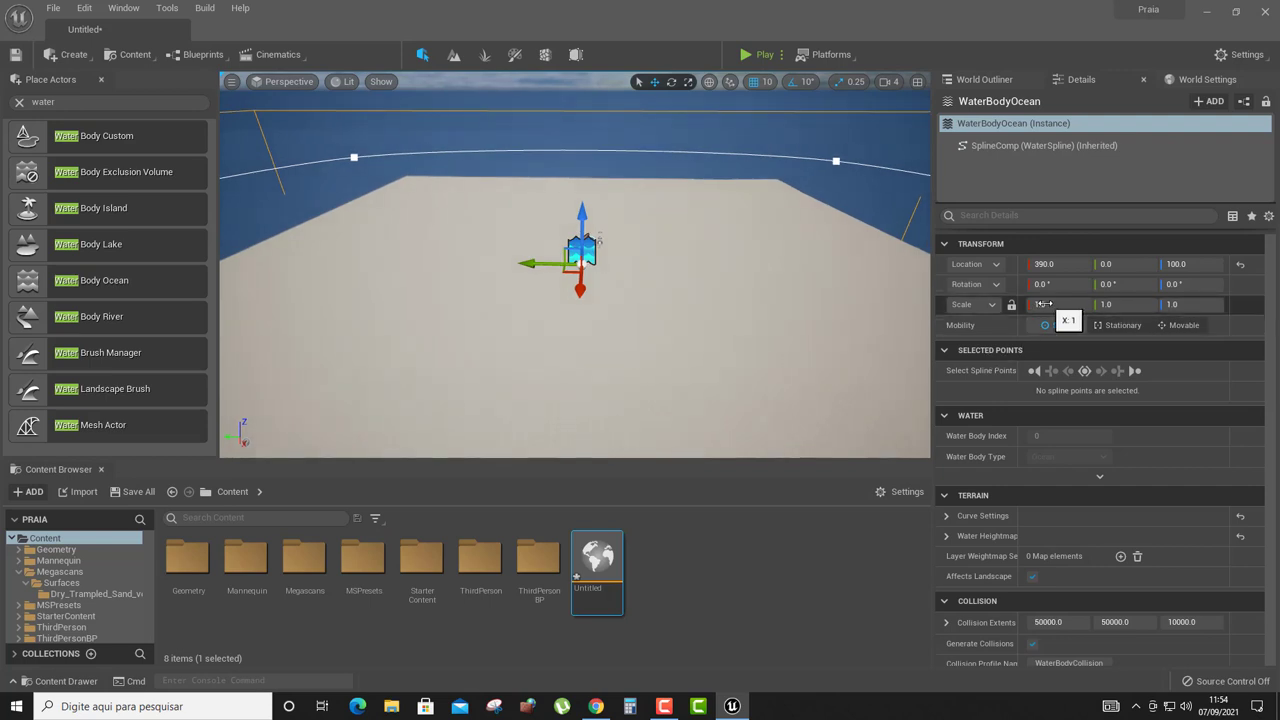
# Scale the ocean down to 0.25 on X and about 0.355 on Y.
pyautogui.moveTo(1055, 304); pyautogui.dragTo(783, 302)
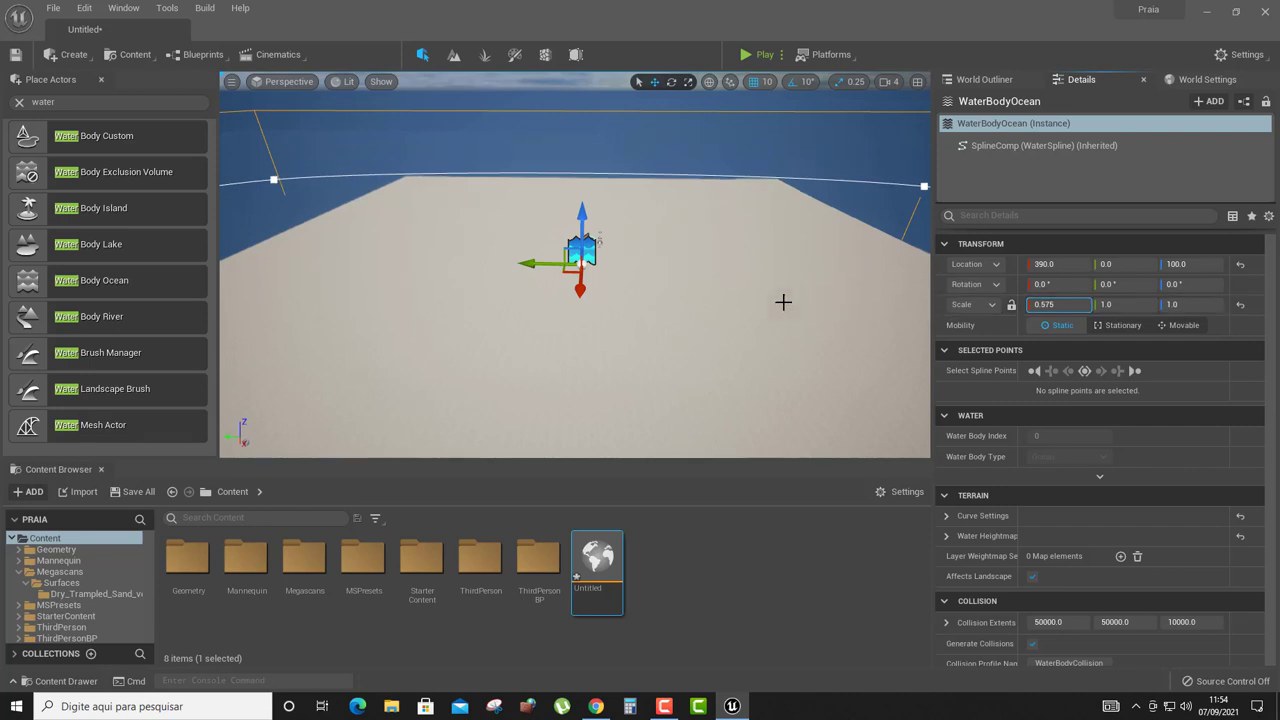
pyautogui.scroll(-2, 733, 295)
pyautogui.scroll(-2, 732, 295)
pyautogui.scroll(-2, 731, 295)
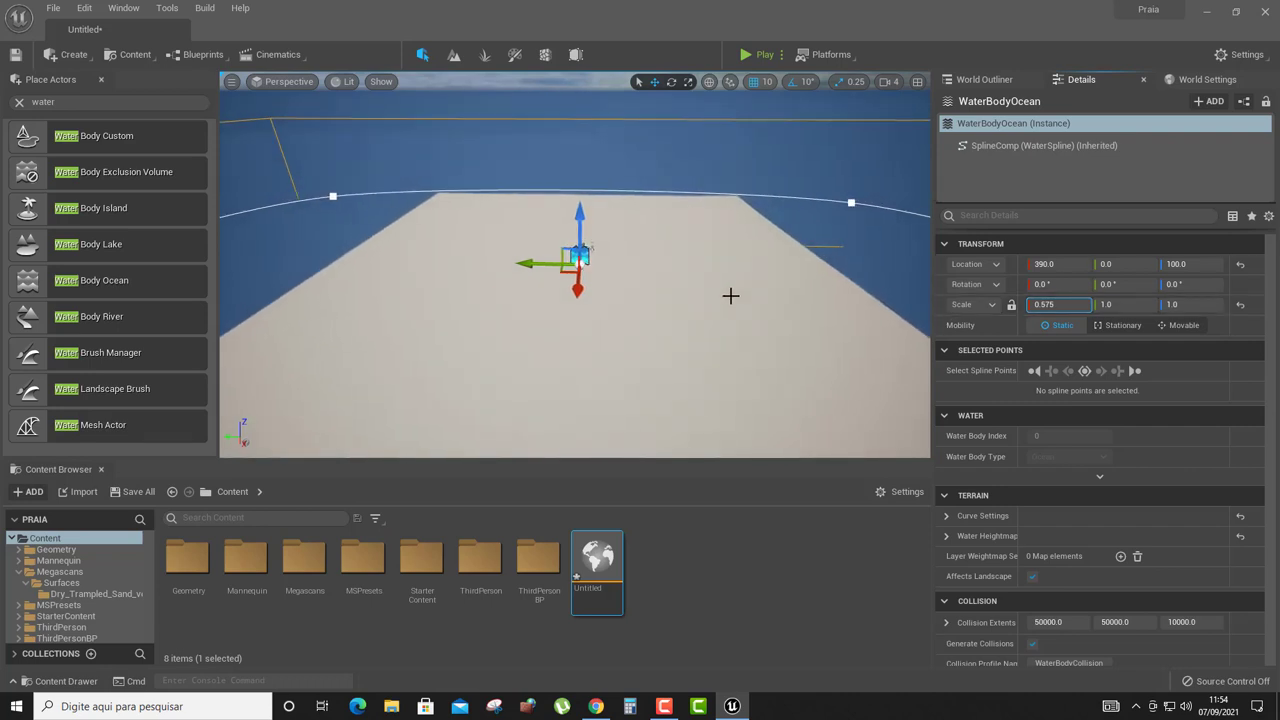
pyautogui.scroll(-2, 730, 295)
pyautogui.scroll(-2, 730, 295)
pyautogui.scroll(-2, 730, 295)
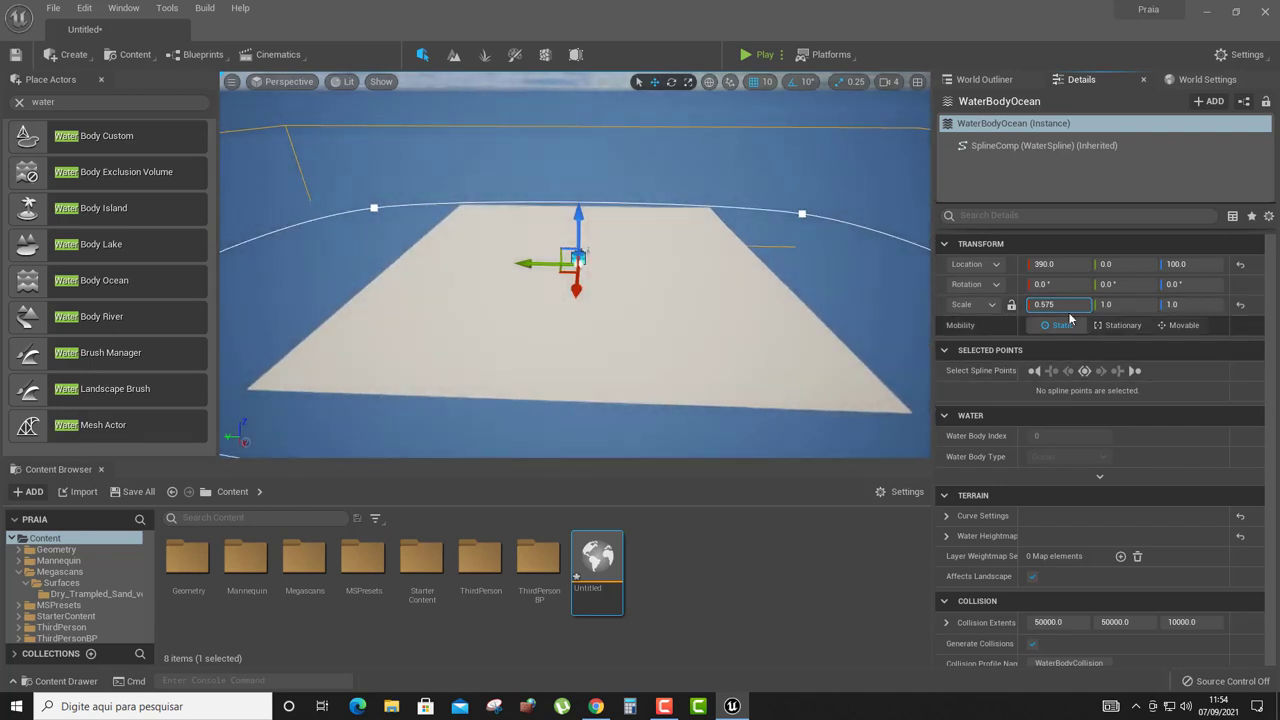
pyautogui.moveTo(1060, 304); pyautogui.dragTo(980, 304)
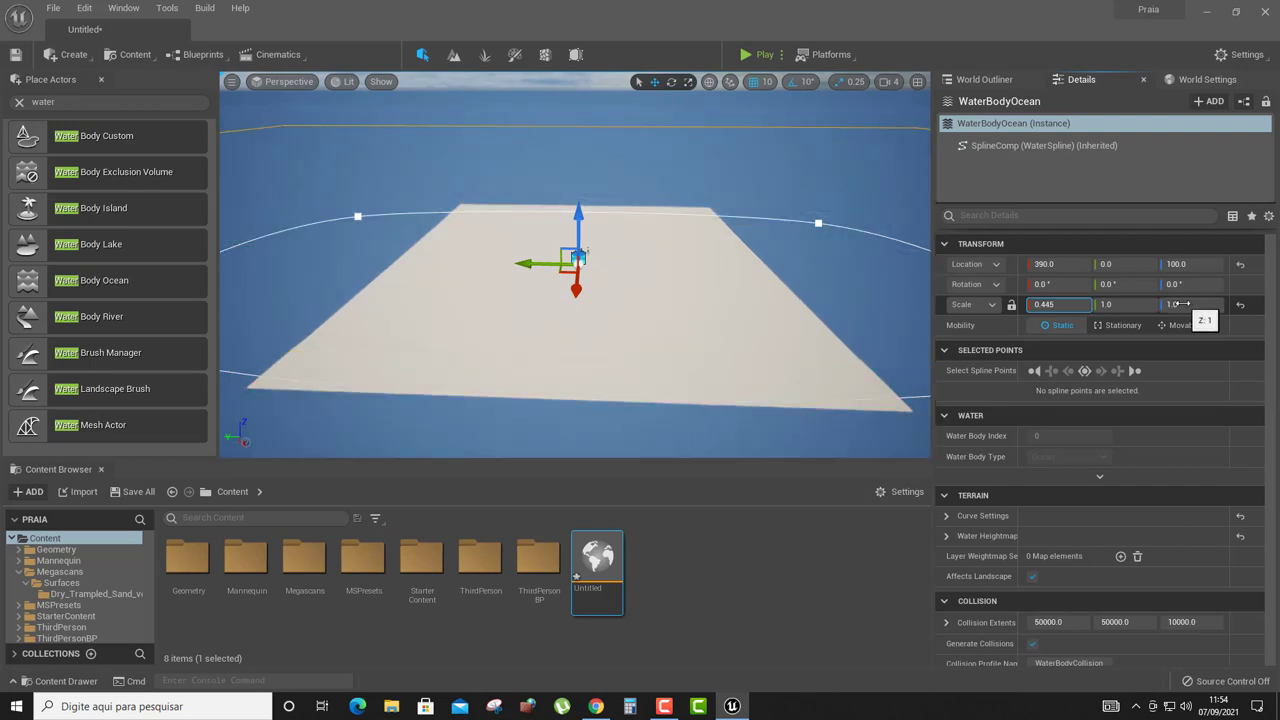
pyautogui.moveTo(1138, 305); pyautogui.dragTo(1060, 305)
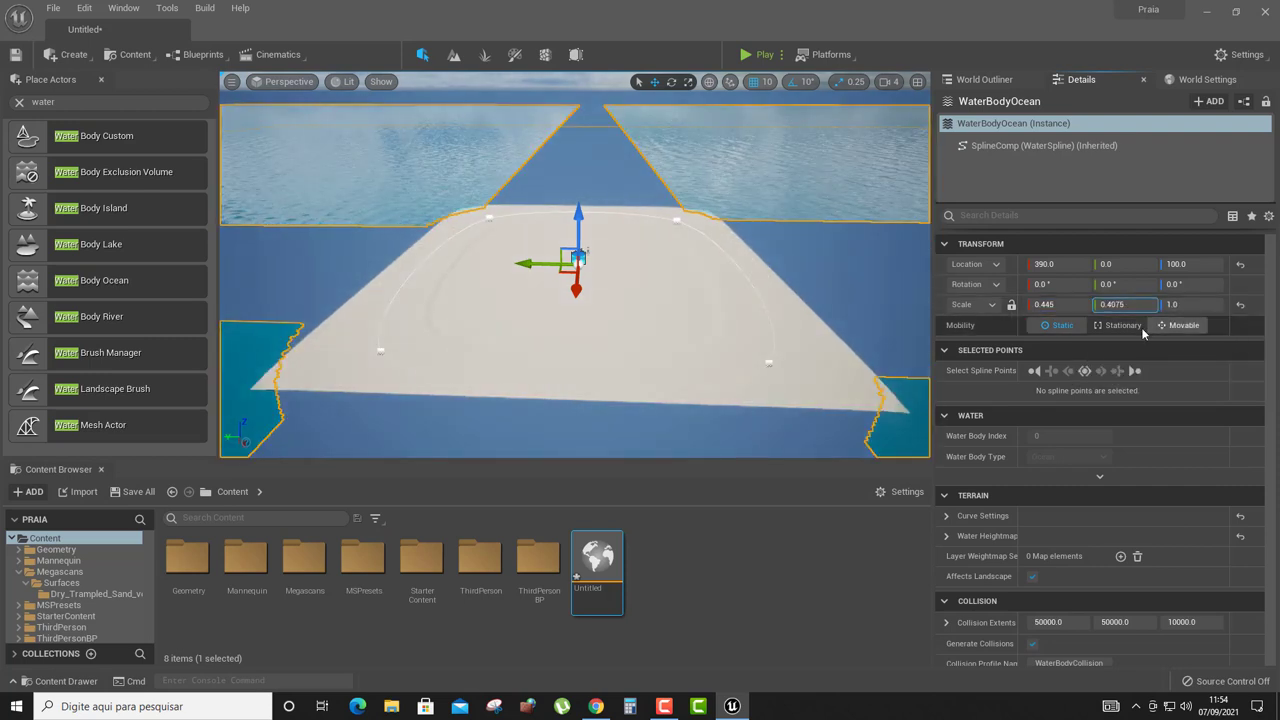
pyautogui.moveTo(1053, 309); pyautogui.dragTo(1047, 306)
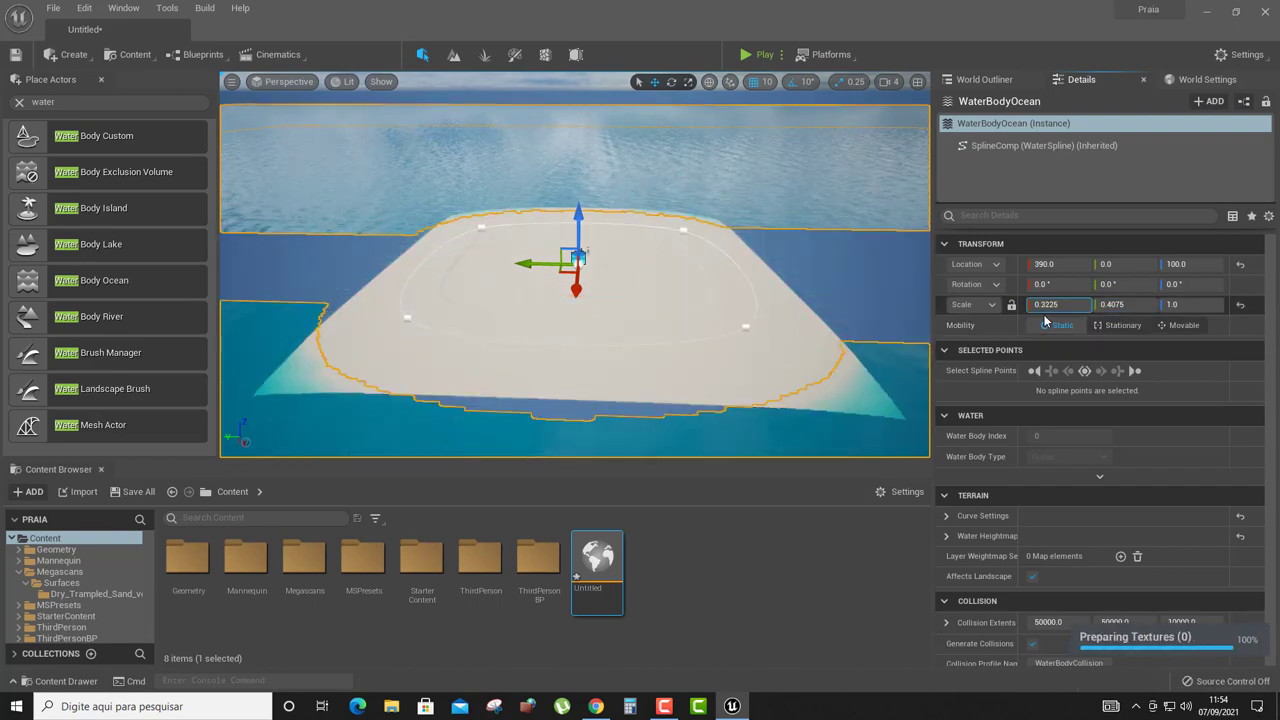
pyautogui.write('0.25')
pyautogui.press('Return')
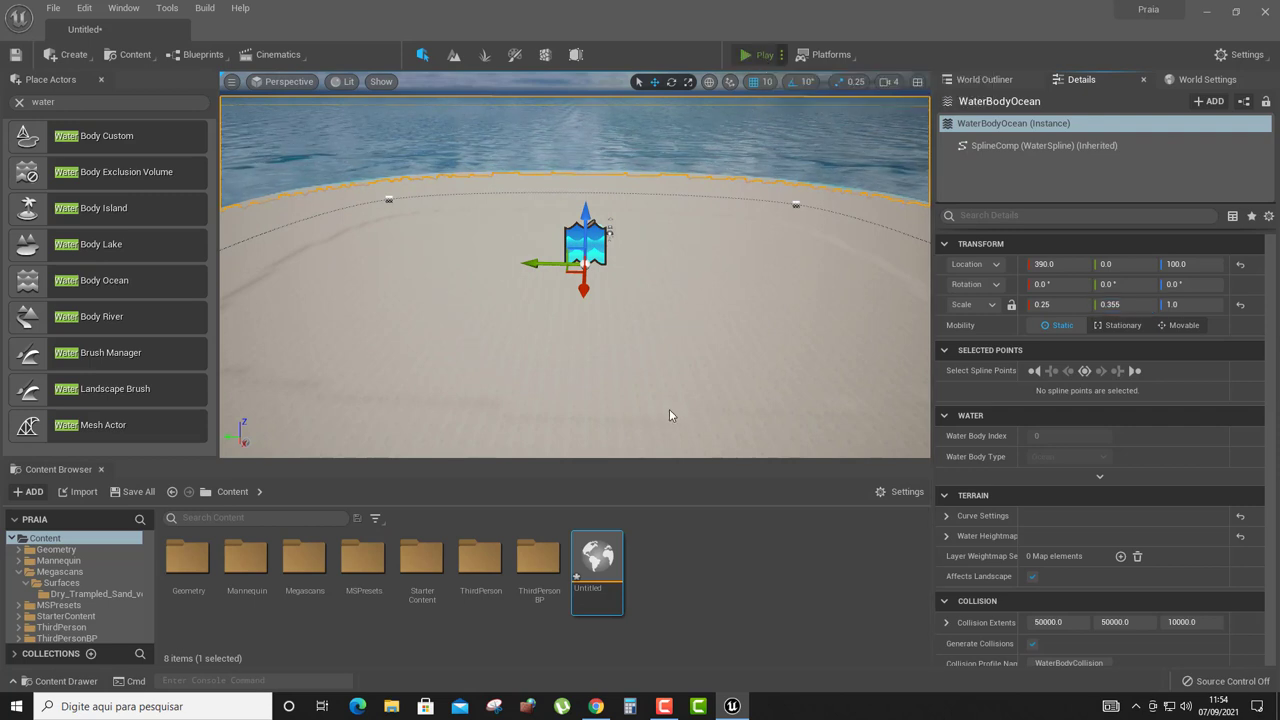
# Play the level and run the third-person character across the sand toward the water.
pyautogui.hotkey('alt', 'p')
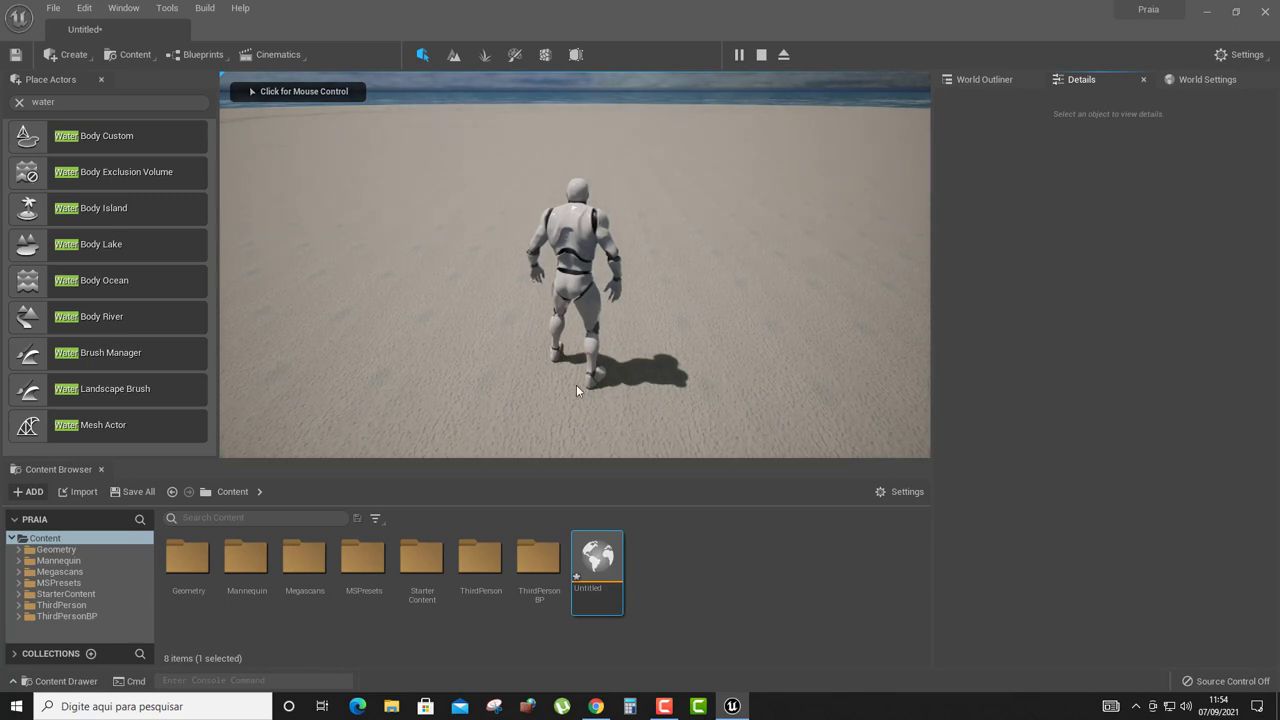
pyautogui.click(669, 397)
pyautogui.press('w')
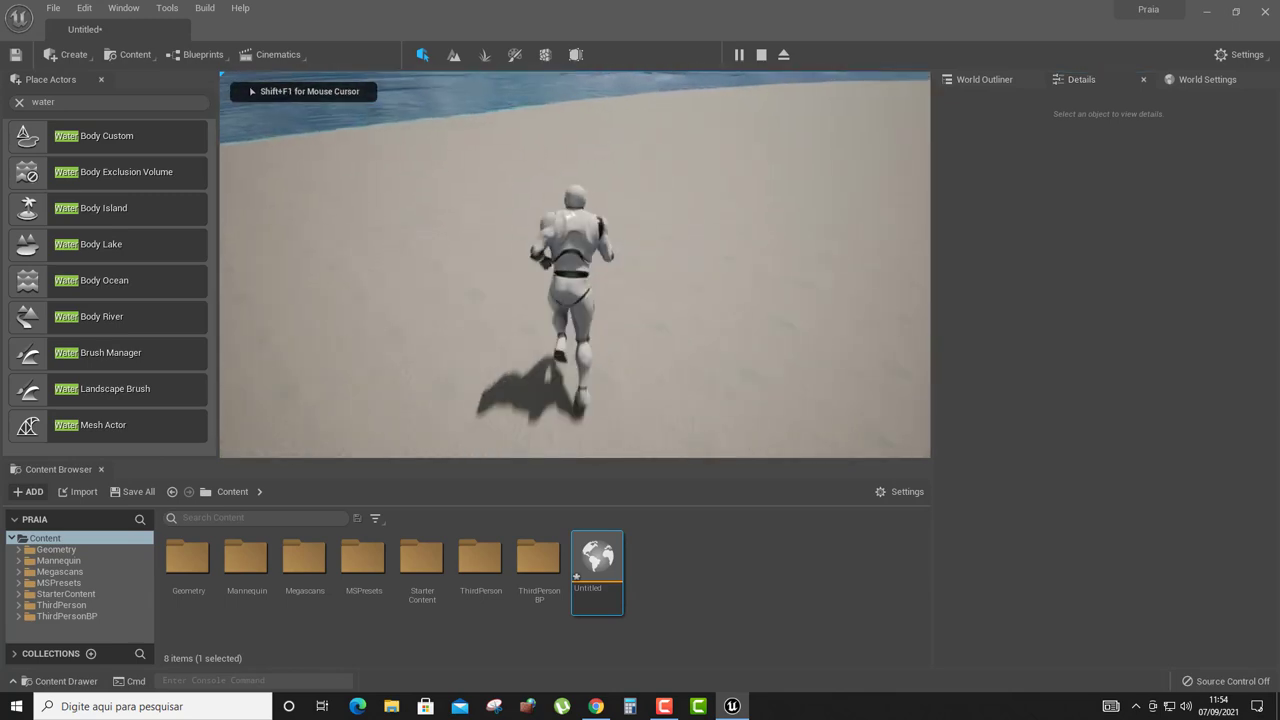